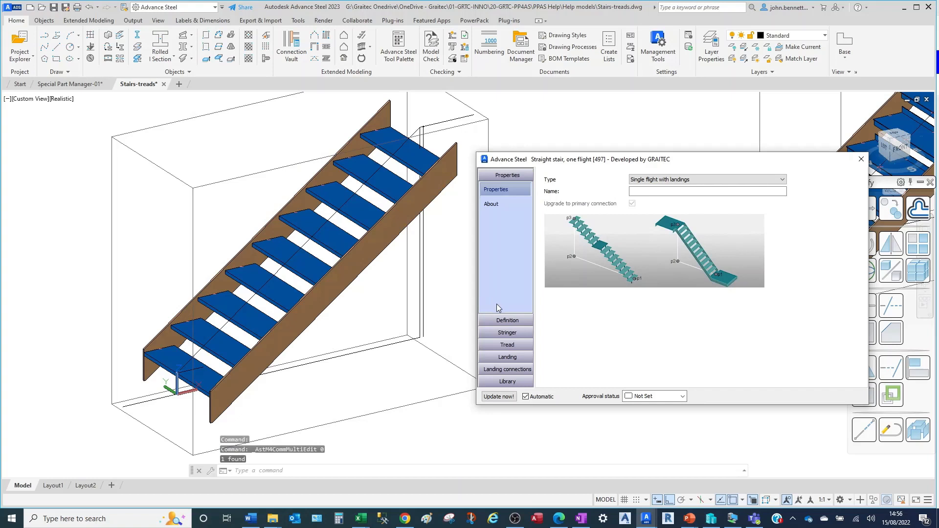
Review the first stair's tread layout, tread type and tread thickness settings, and close its properties.
left_click(499, 345)
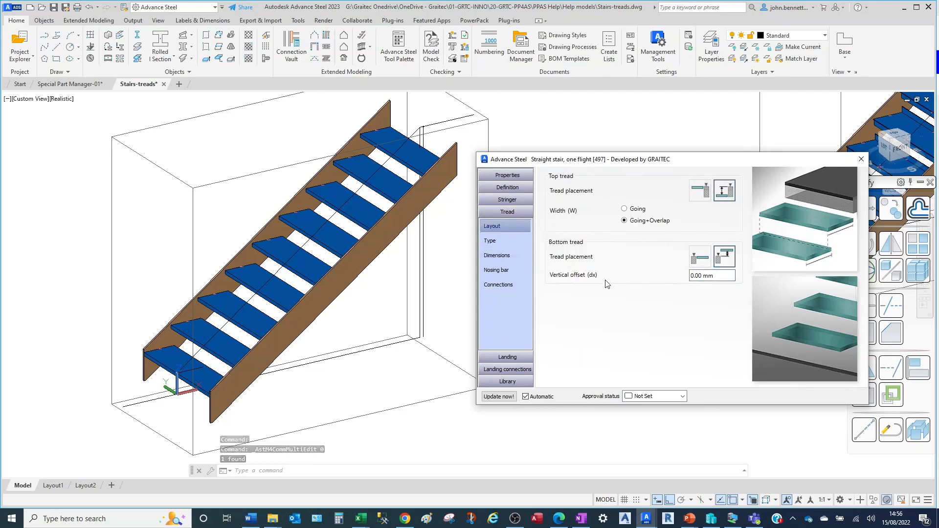
left_click(491, 242)
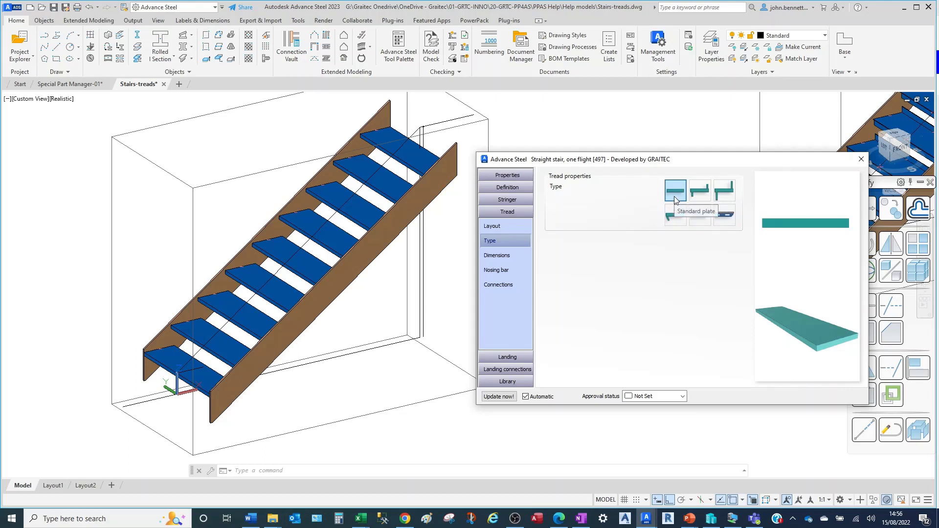
left_click(496, 259)
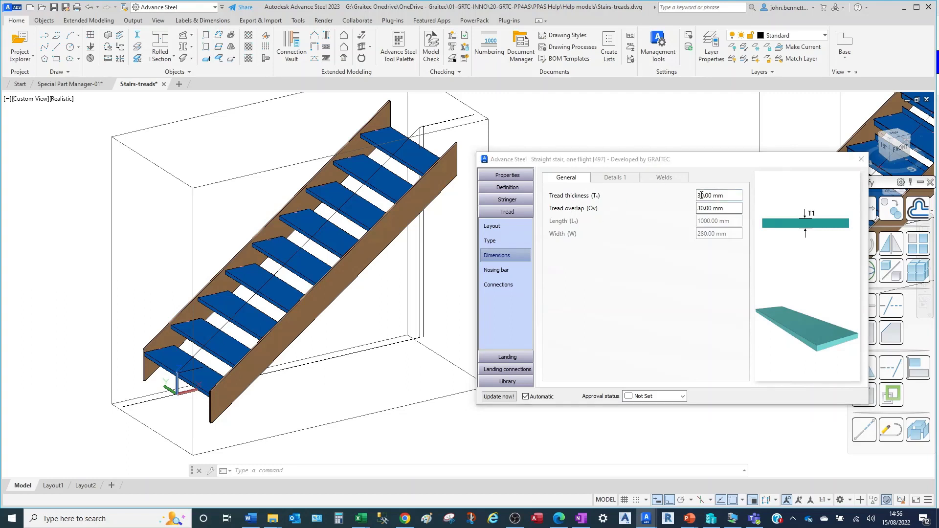
left_click(719, 197)
left_click(862, 160)
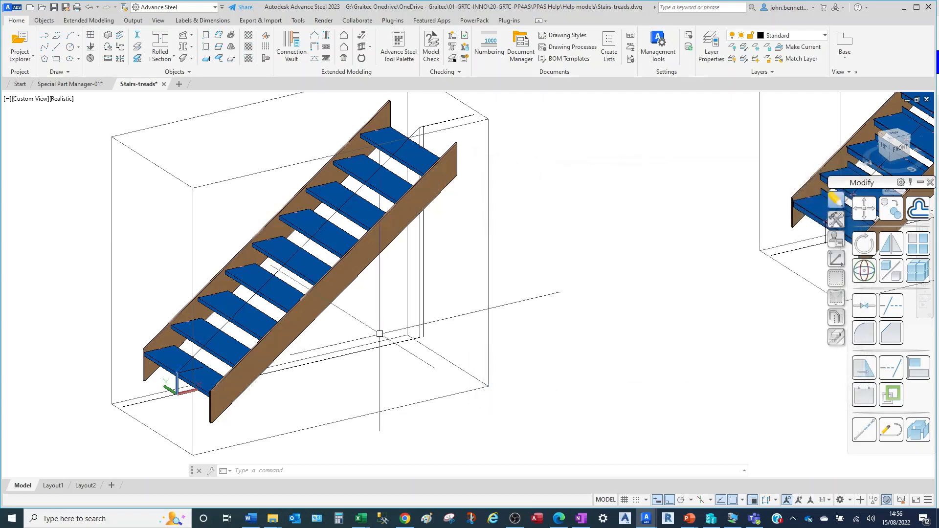
Open the middle stair's properties from its joint box and review the tread layout and type.
scroll(494, 299, "down", 2)
middle_click_drag(519, 293, 252, 361)
scroll(143, 382, "down", 1)
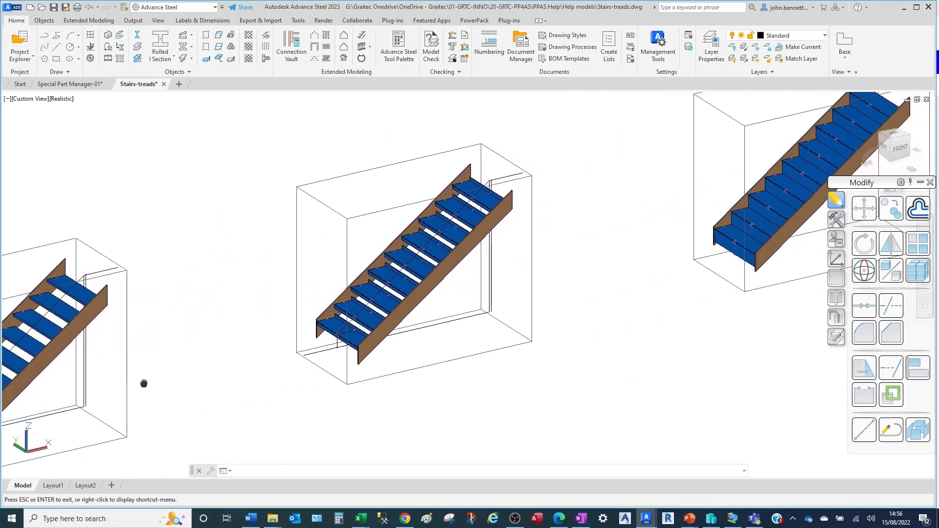
scroll(259, 305, "down", 2)
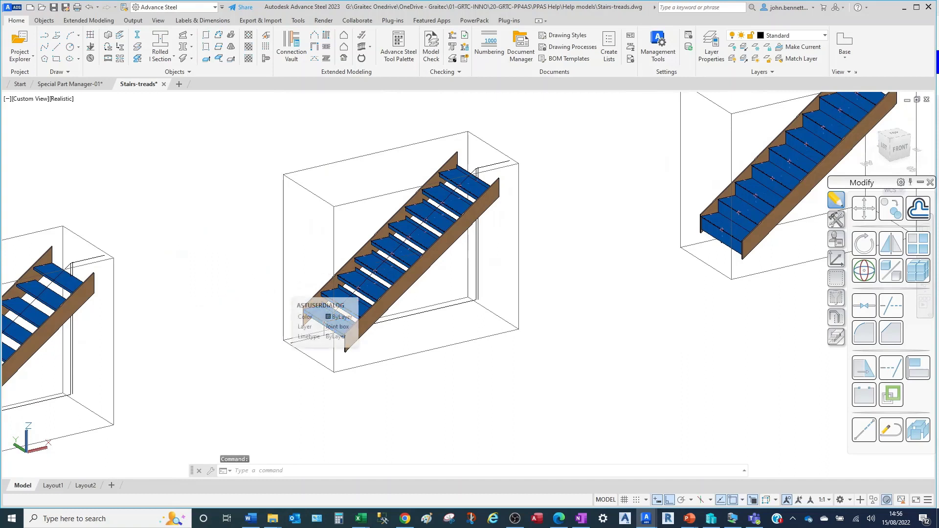
double_click(282, 285)
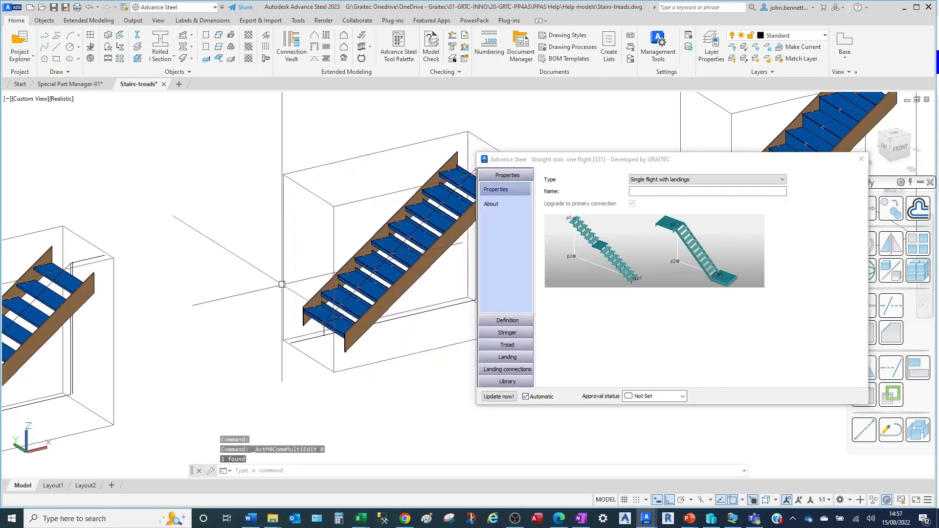
left_click(501, 345)
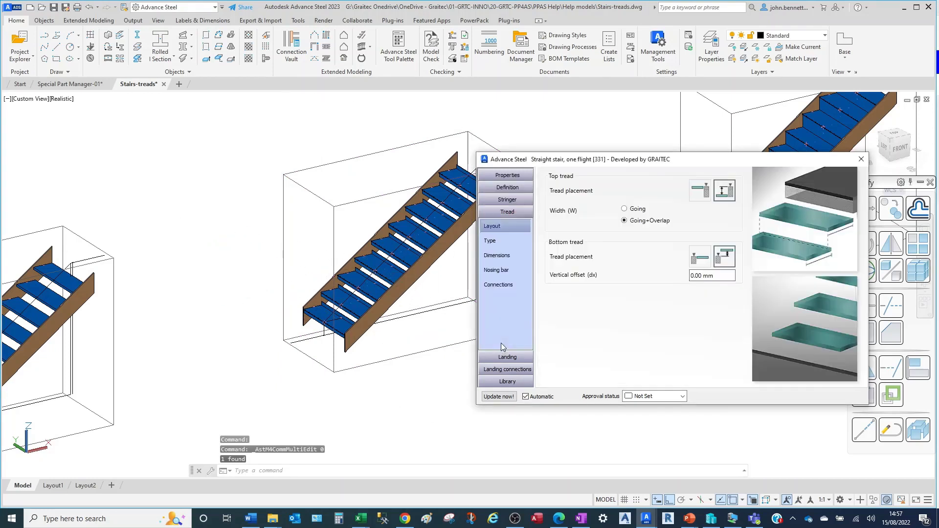
left_click(489, 239)
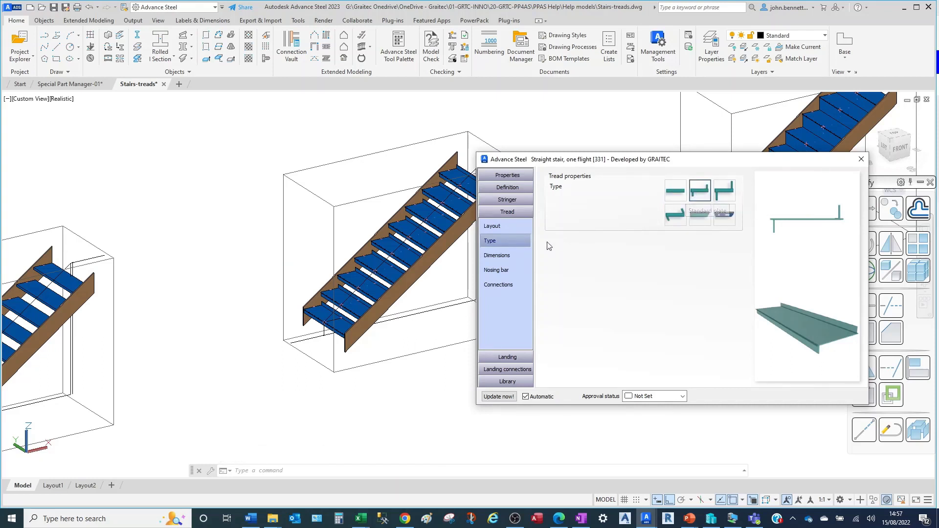
Check the general dimensions of the middle stair's treads, including thickness and overlap.
left_click(498, 255)
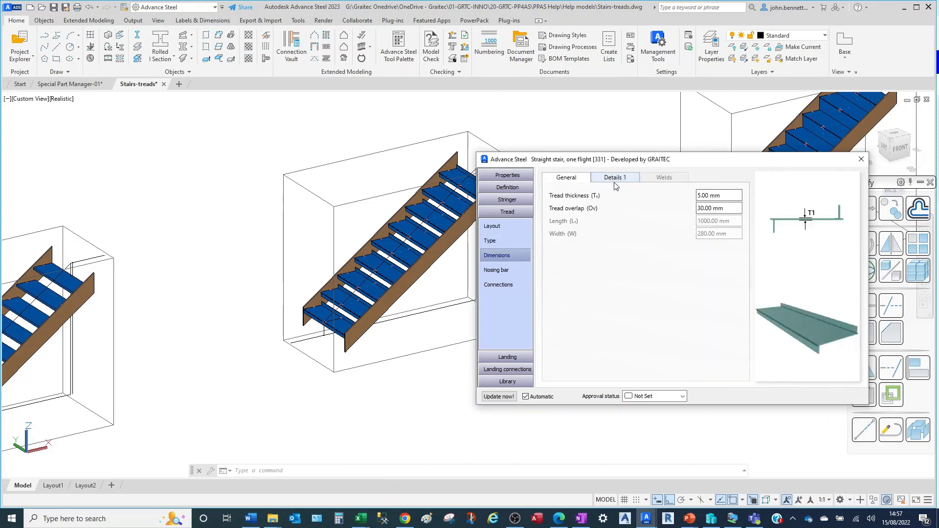
left_click(721, 195)
key("Tab")
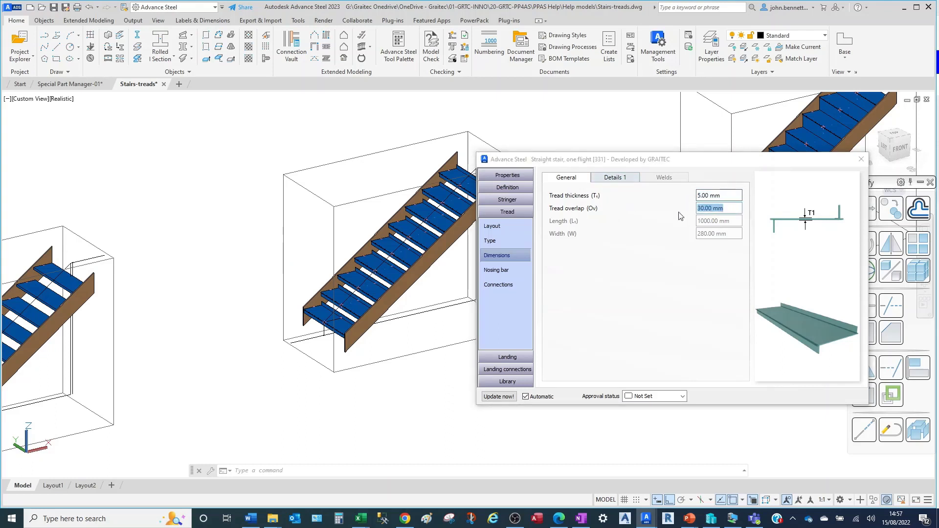
left_click(726, 193)
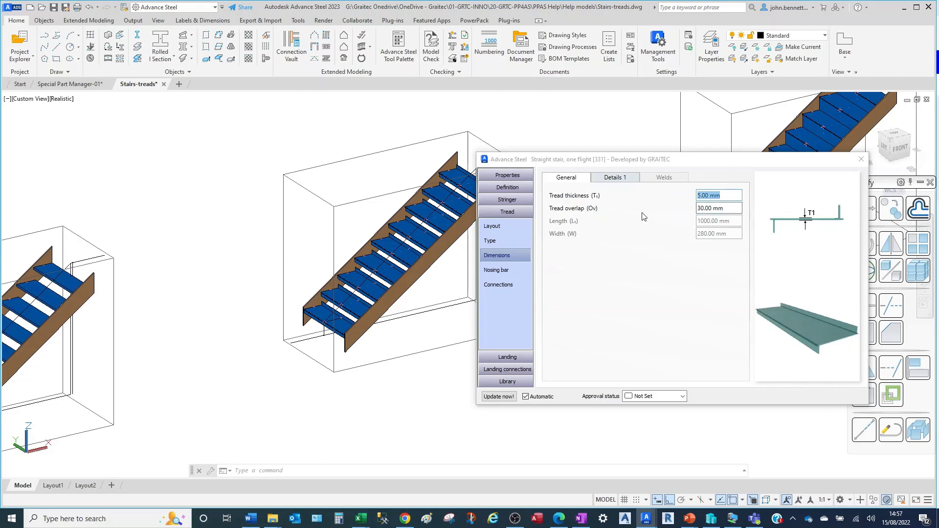
Show the nose and toe details and pick out the nose and toe plates on one tread in the model.
left_click(603, 178)
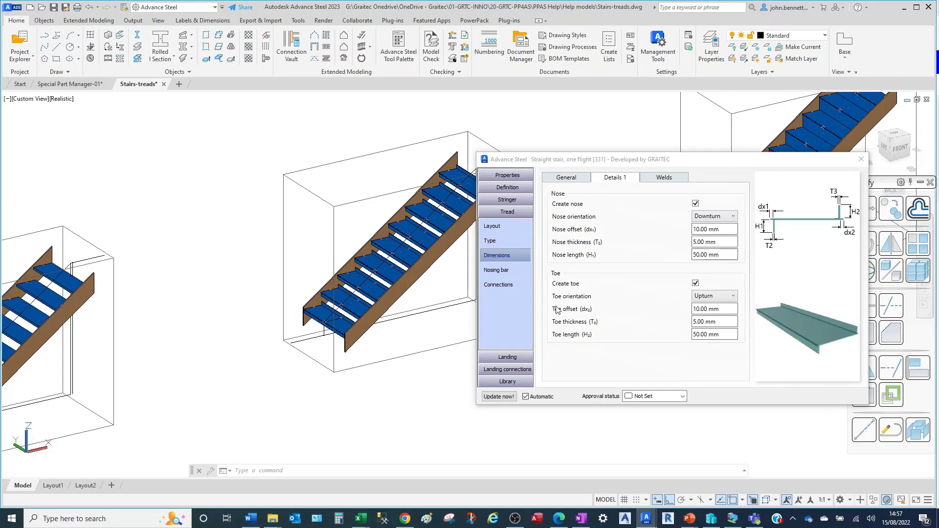
scroll(350, 303, "up", 3)
scroll(350, 302, "up", 2)
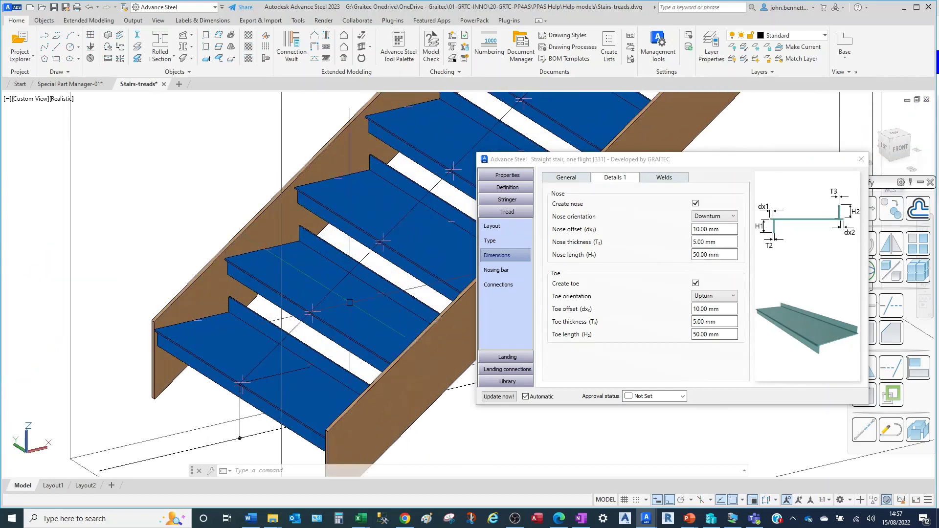
scroll(356, 315, "up", 2)
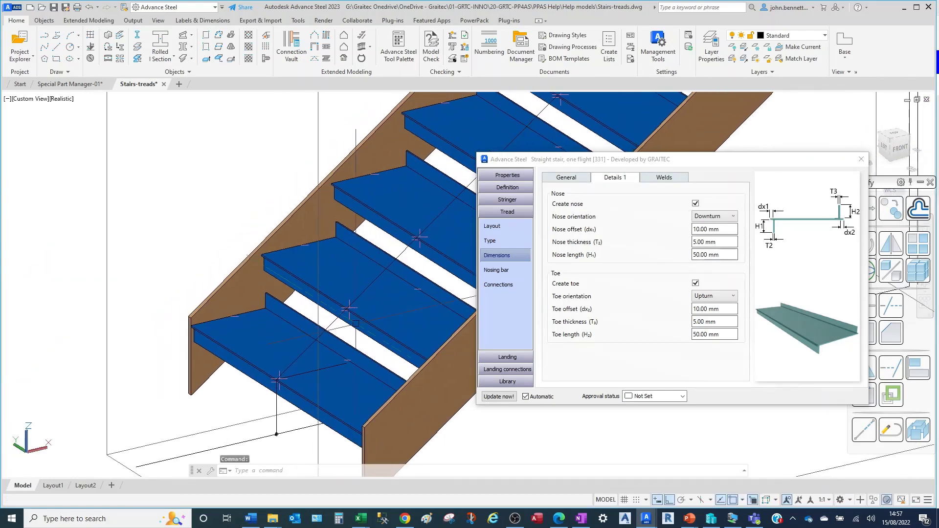
left_click(350, 309)
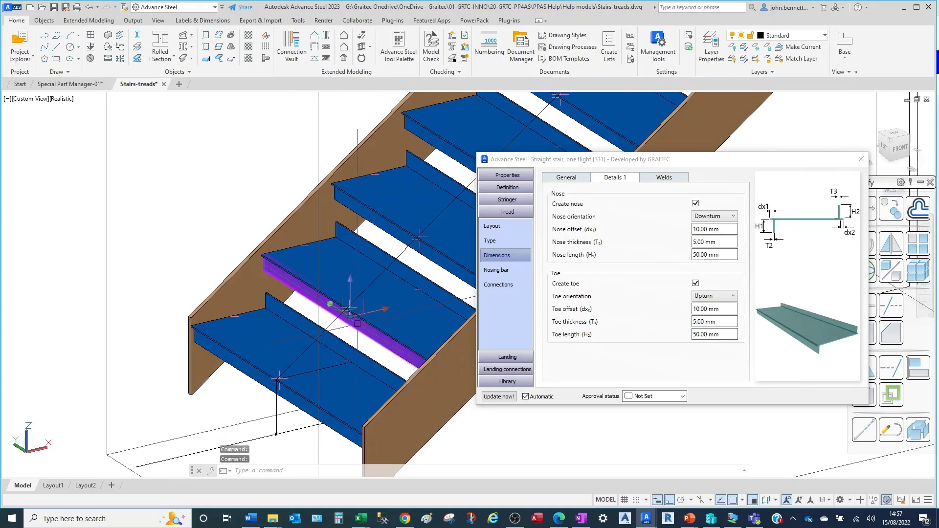
left_click(404, 265)
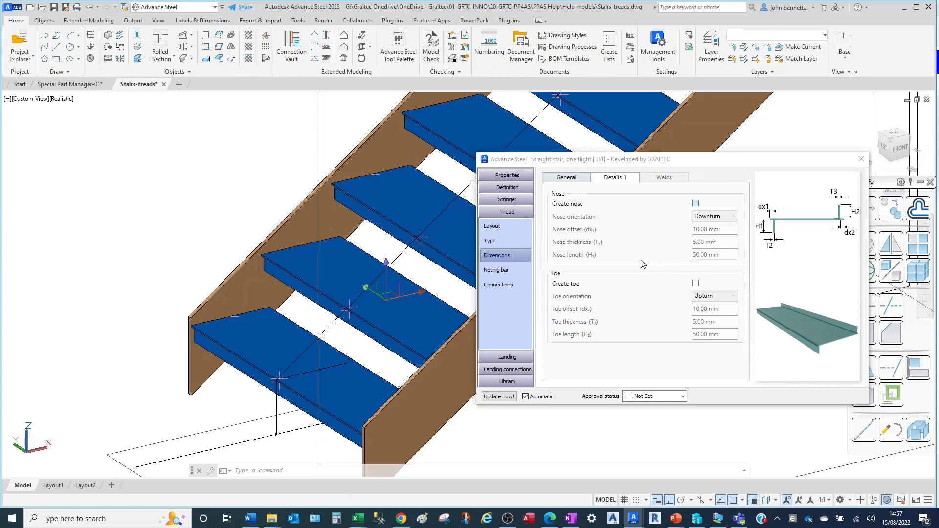
Turn on nose creation with the Downturn orientation and go over the nose offset, thickness and length.
key("space")
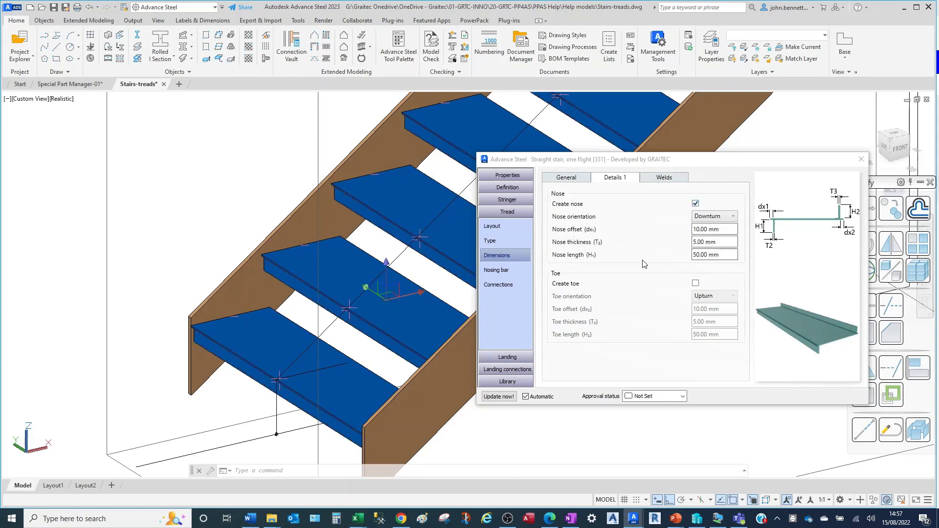
left_click(717, 242)
left_click(714, 219)
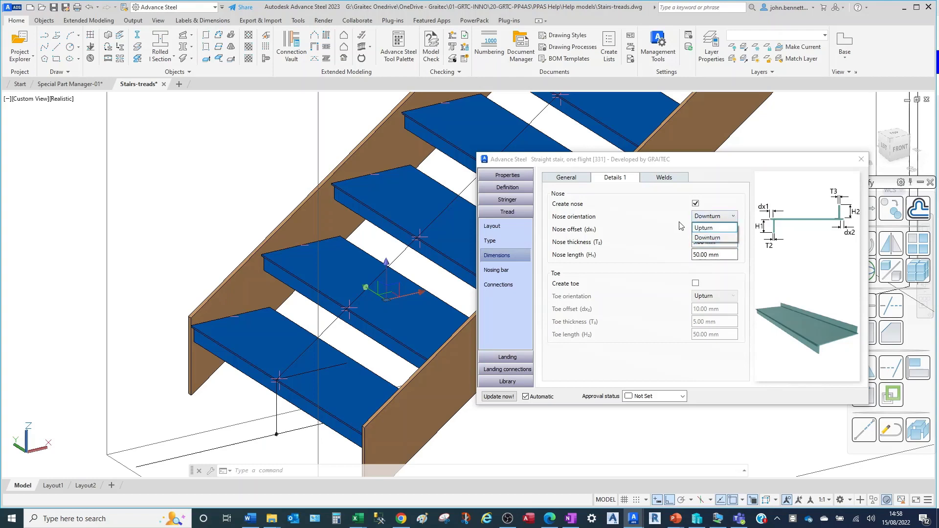
left_click(714, 238)
left_click(728, 228)
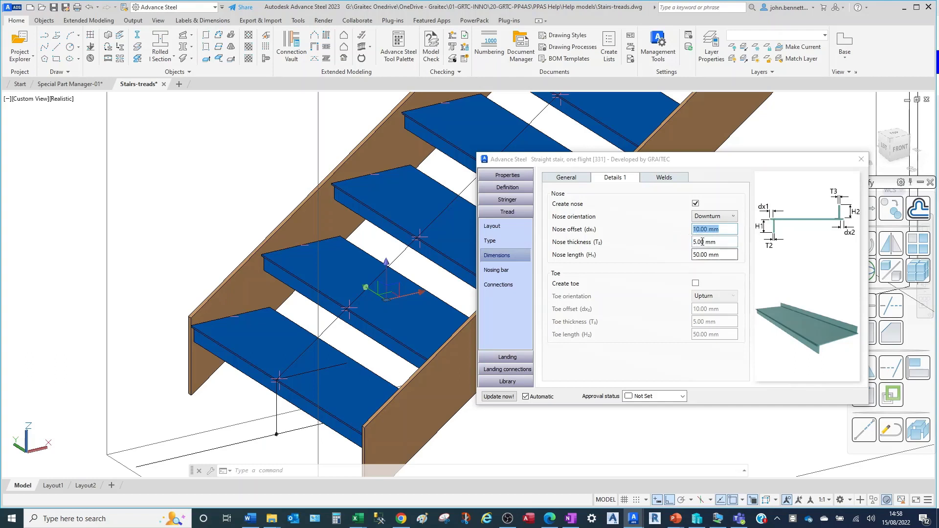
left_click(719, 244)
left_click(715, 254)
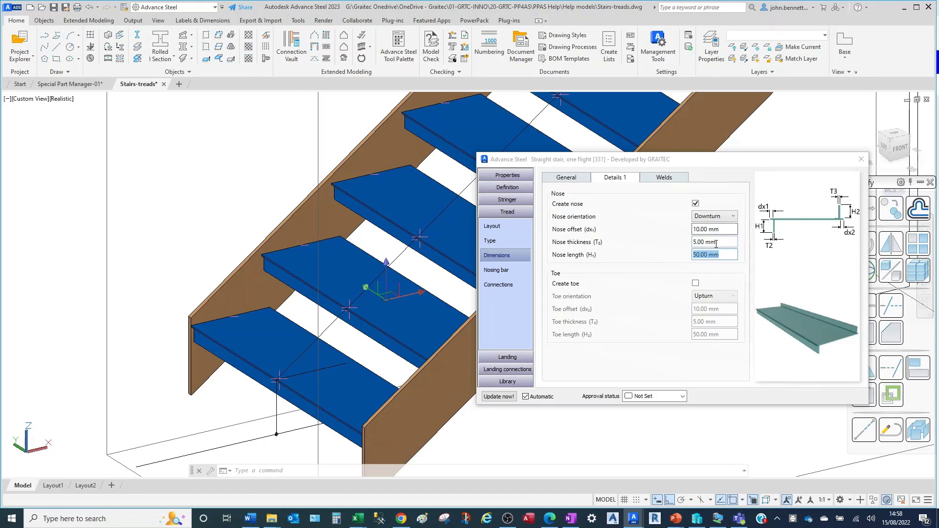
left_click(719, 243)
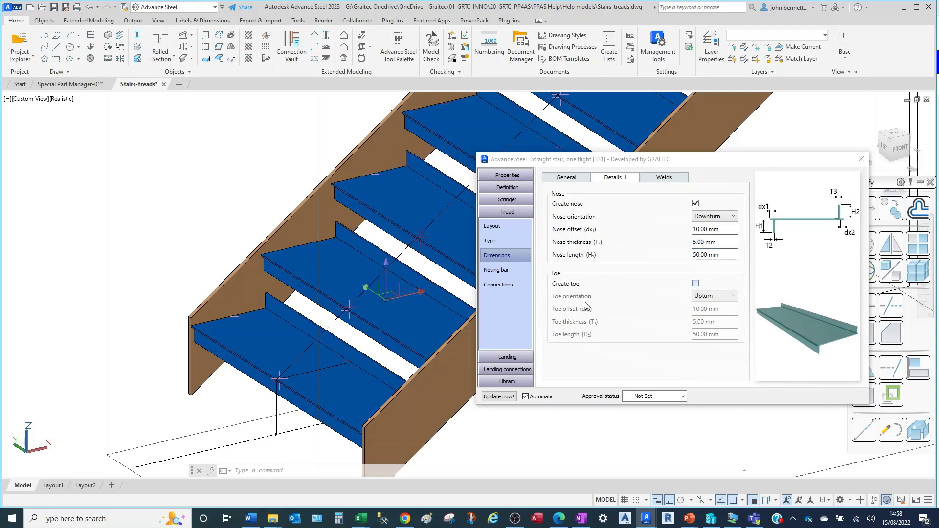
Turn on toe creation, go over the toe offset, thickness and length, and close the stair properties.
left_click(695, 284)
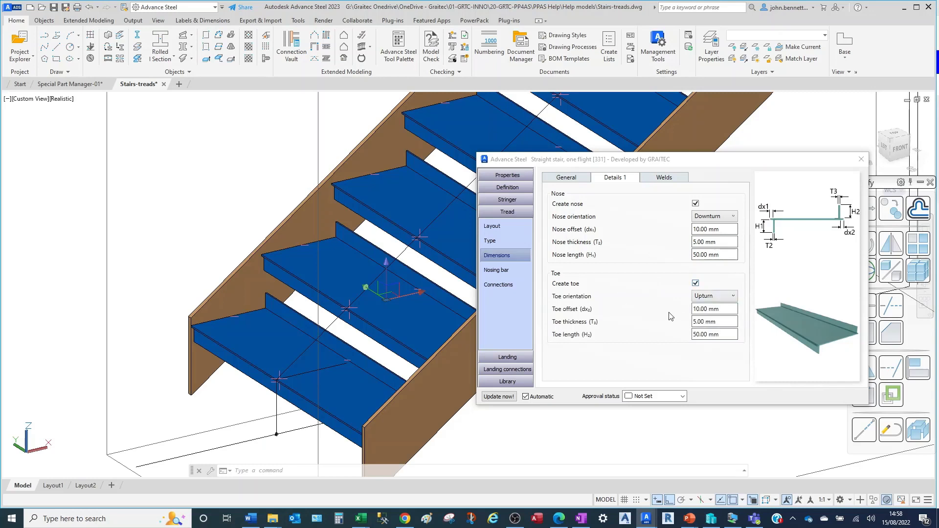
double_click(714, 309)
double_click(714, 321)
double_click(713, 335)
left_click(861, 160)
left_click(635, 282)
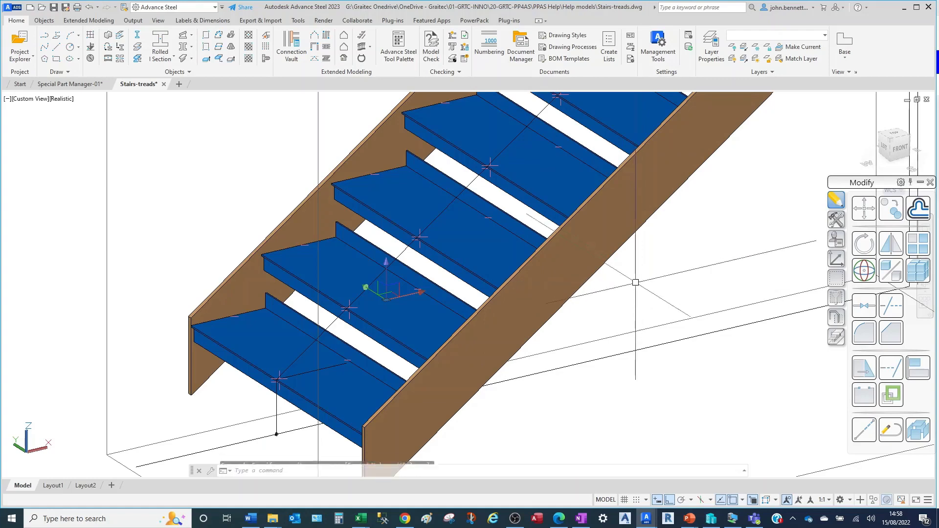
Open the properties of the stair with closed risers and inspect its treads up close.
scroll(635, 282, "down", 4)
middle_click_drag(631, 283, 329, 351)
scroll(329, 351, "down", 2)
middle_click_drag(426, 320, 212, 323)
scroll(399, 248, "up", 2)
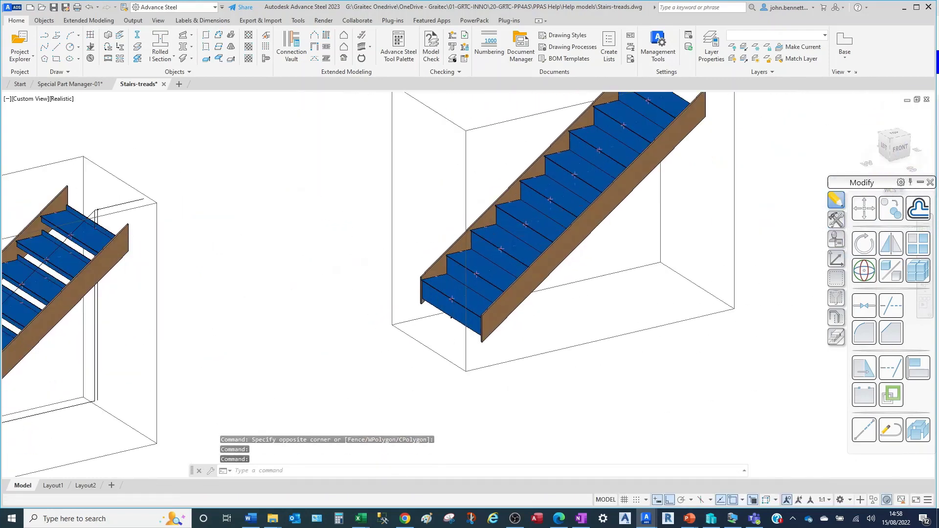
left_click(394, 249)
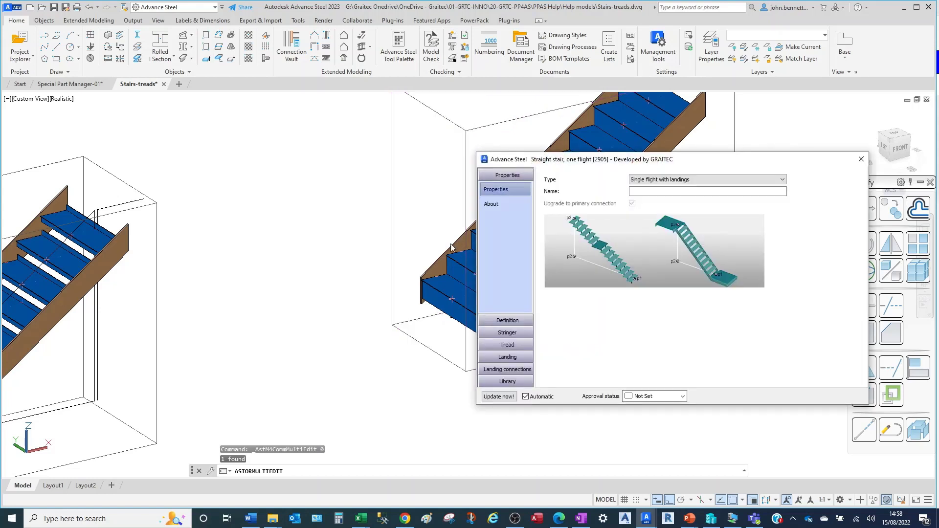
middle_click_drag(409, 253, 171, 321)
scroll(228, 245, "up", 5)
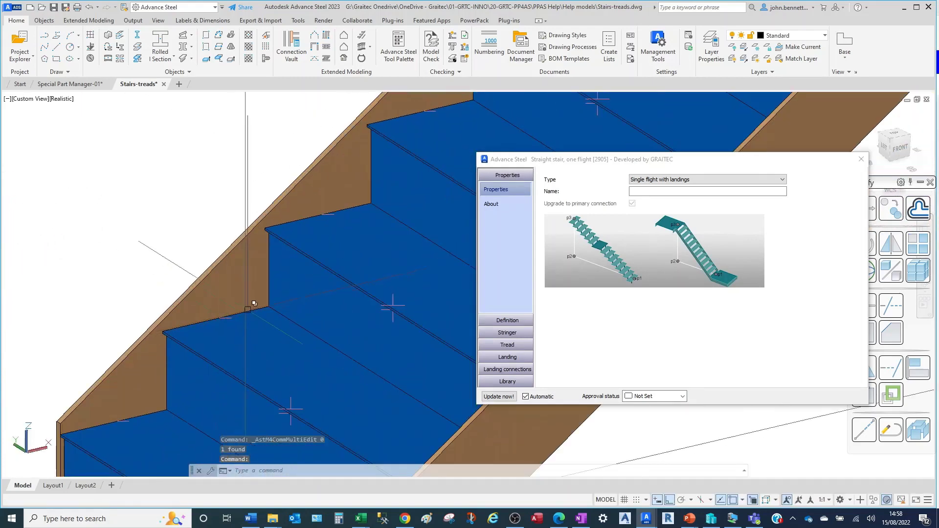
key("Escape")
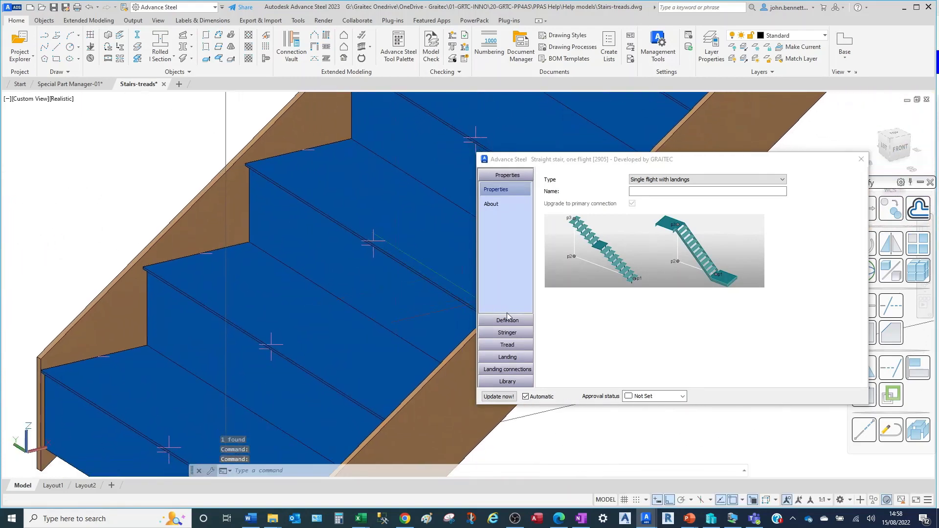
Review the closed-riser stair's tread layout, tread type and general dimensions, including the tread thickness.
left_click(498, 345)
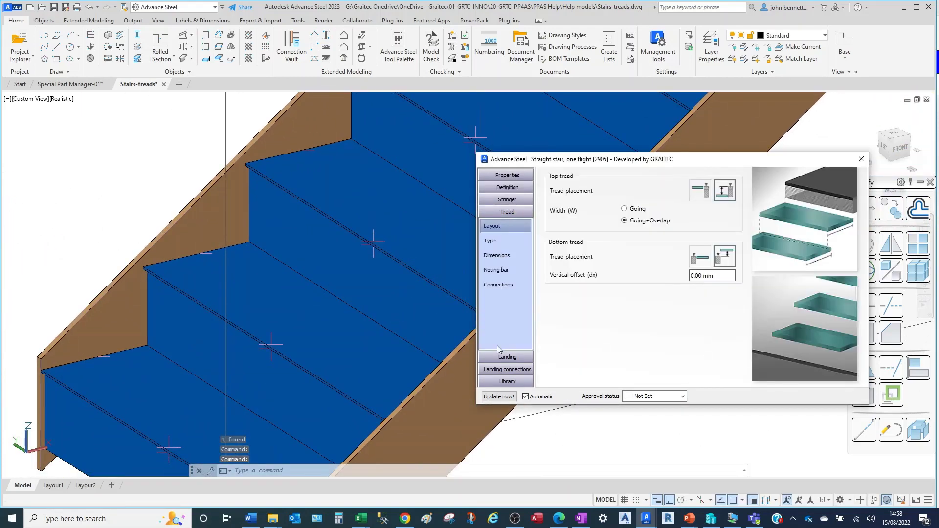
left_click(490, 240)
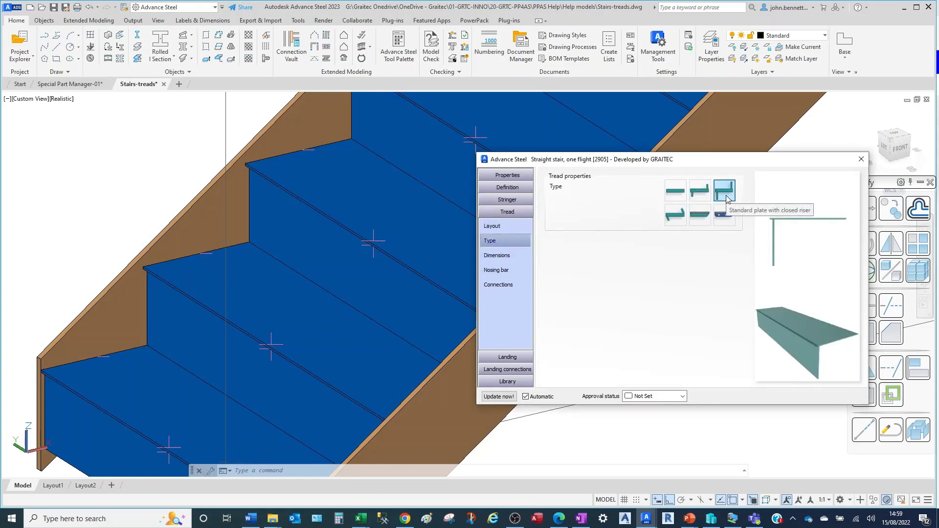
left_click(495, 256)
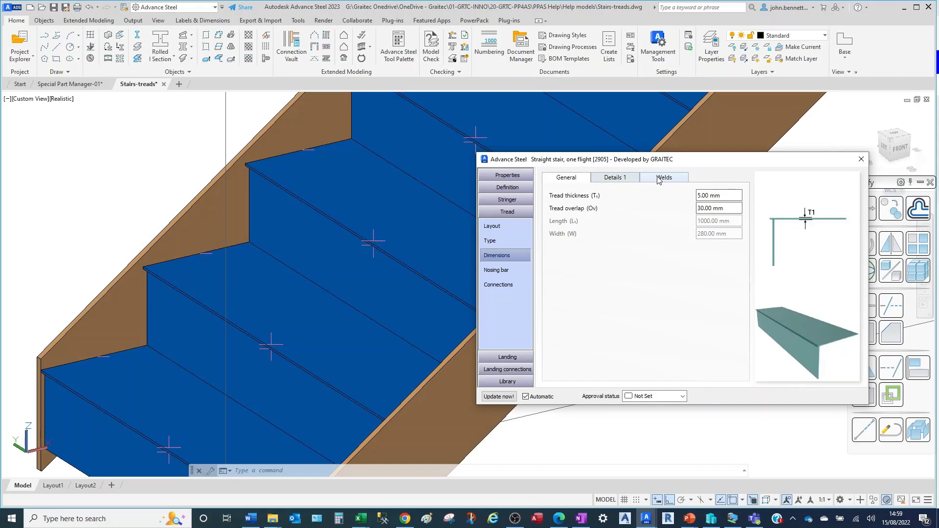
left_click(731, 198)
left_click_drag(731, 198, 693, 199)
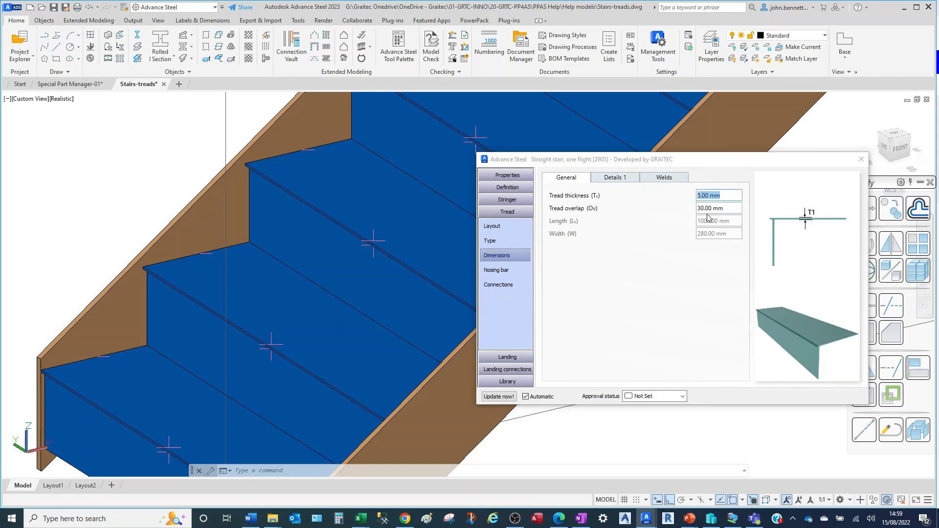
Review the closed riser's nose offset and thickness and the weld settings, and close the stair properties.
left_click(605, 183)
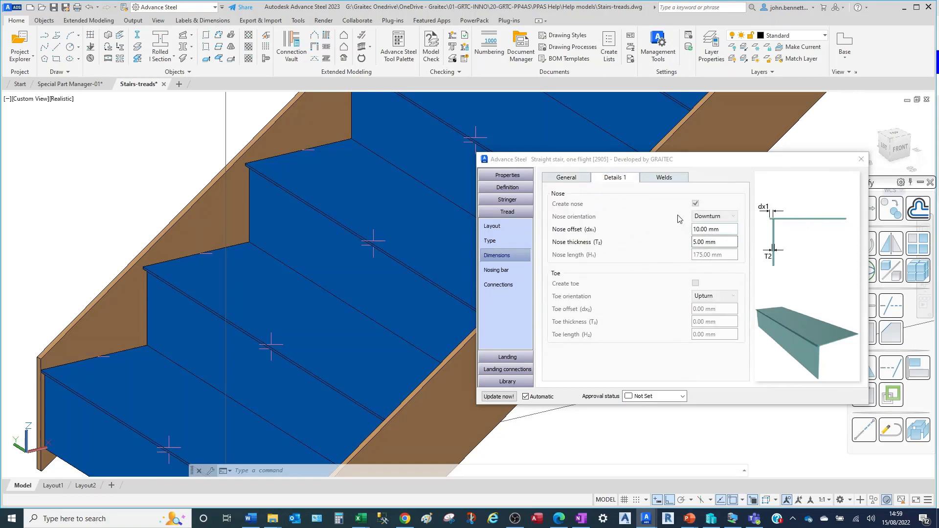
left_click_drag(720, 229, 674, 229)
left_click(720, 242)
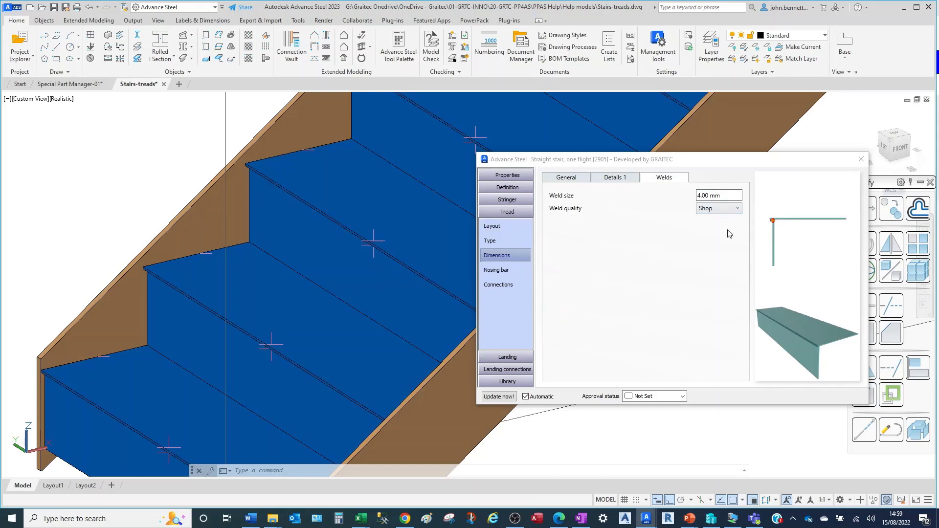
left_click(860, 164)
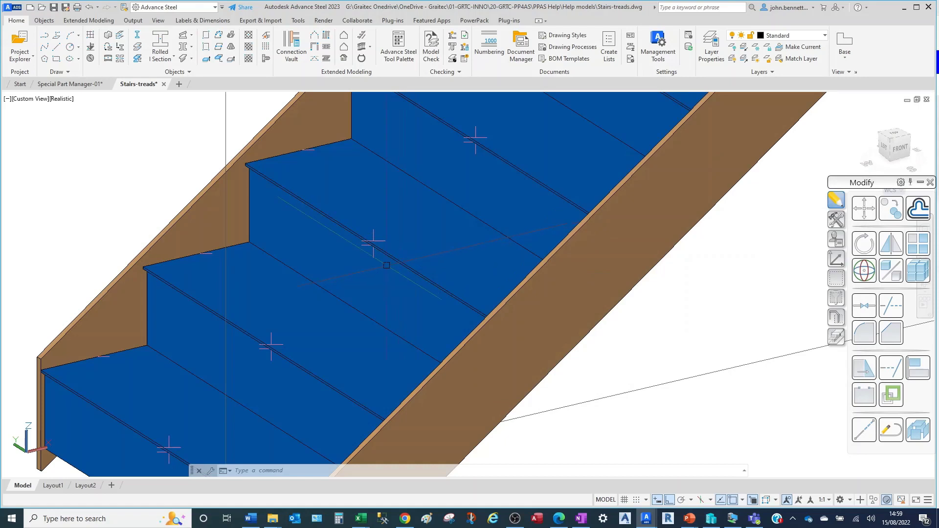
Open the properties of the neighbouring stair with folded nose-and-toe treads.
scroll(364, 285, "down", 6)
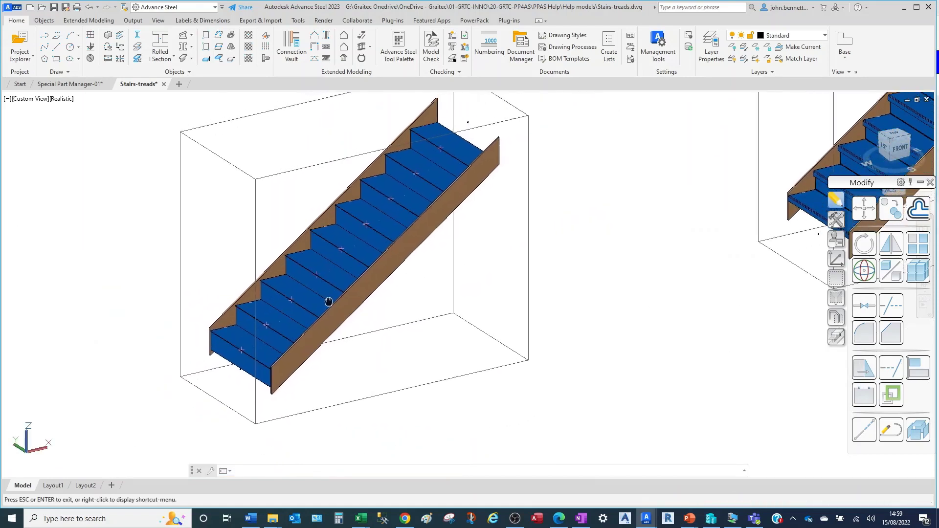
middle_click_drag(440, 279, 195, 361)
middle_click_drag(540, 259, 406, 300)
scroll(406, 300, "up", 3)
key("Escape")
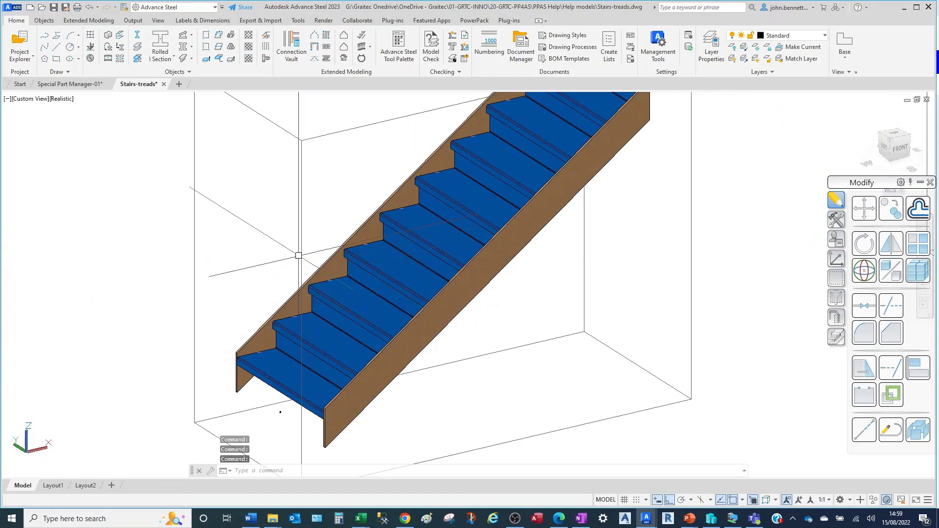
left_click(302, 255)
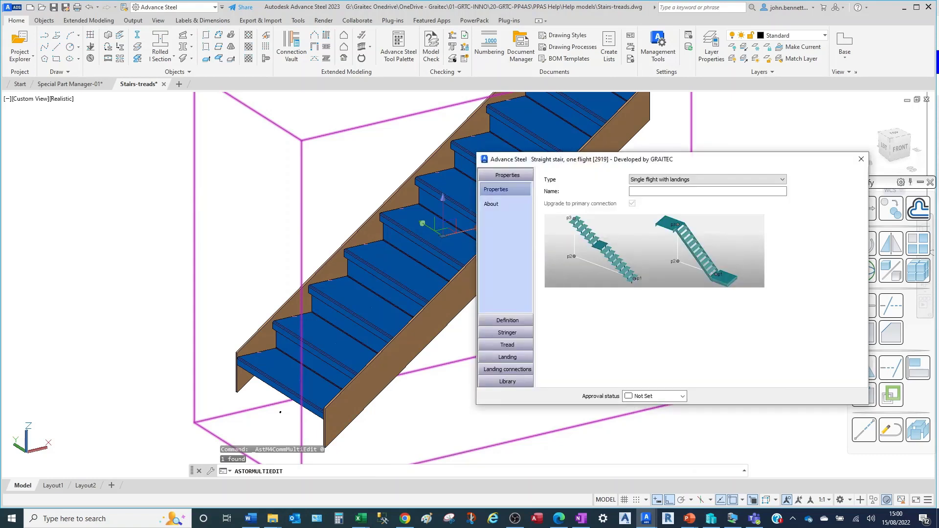
Review the folded treads' type up close and their general dimensions, including the tread thickness.
left_click(504, 345)
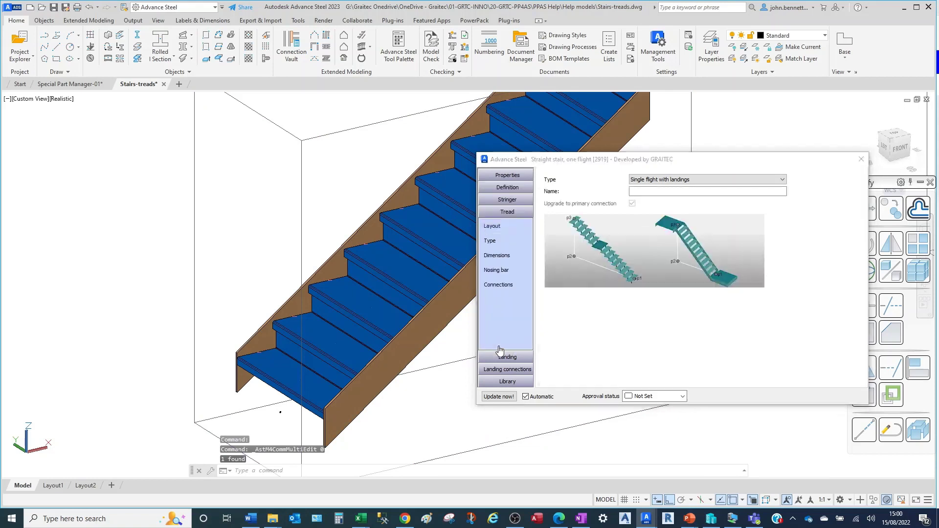
left_click(489, 242)
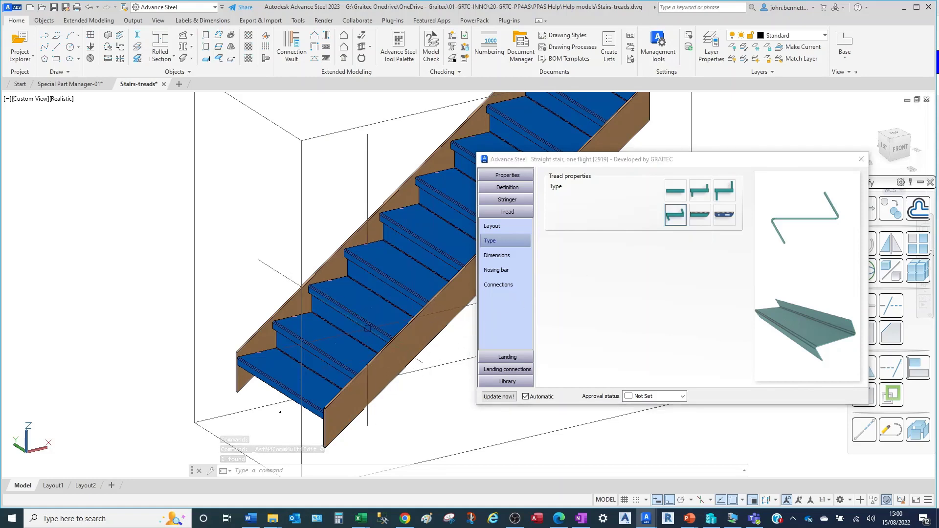
scroll(367, 329, "up", 5)
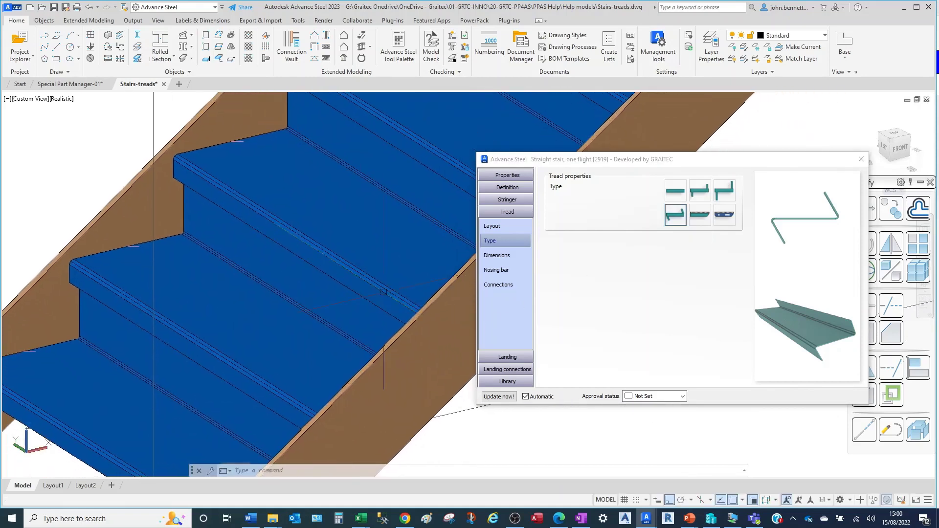
left_click(501, 254)
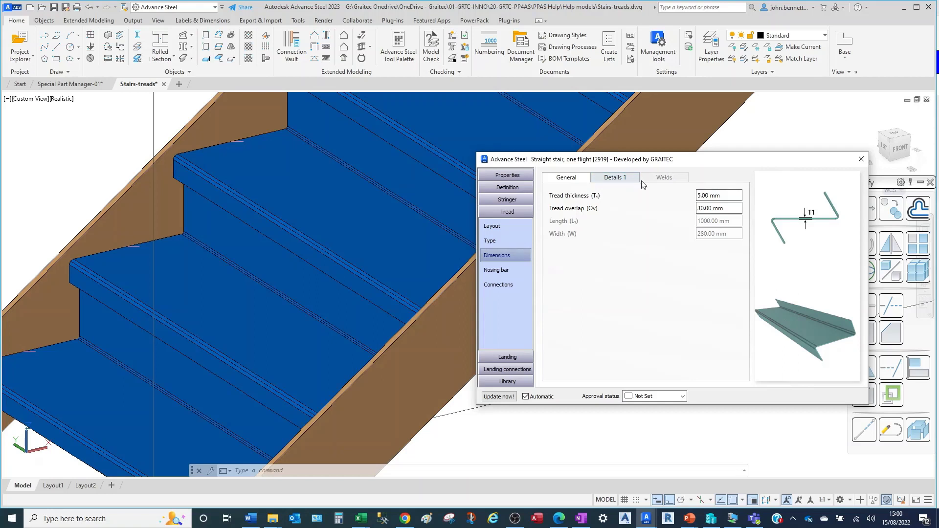
left_click(730, 196)
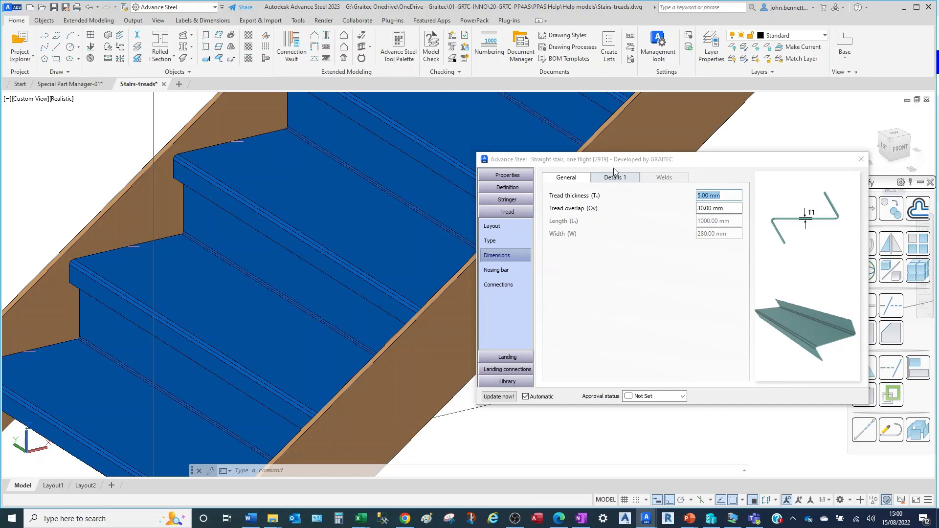
Turn on both toe and nose creation in the folded treads' detailed dimensions.
left_click(609, 181)
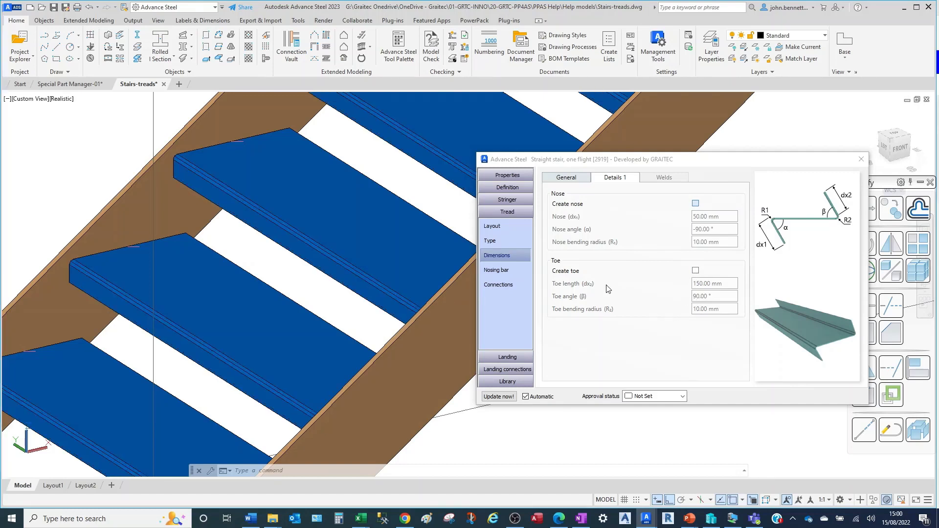
left_click(696, 270)
left_click(695, 203)
Go over the folded treads' nose length, nose angle and nose bending radius, and close the stair properties.
left_click(726, 217)
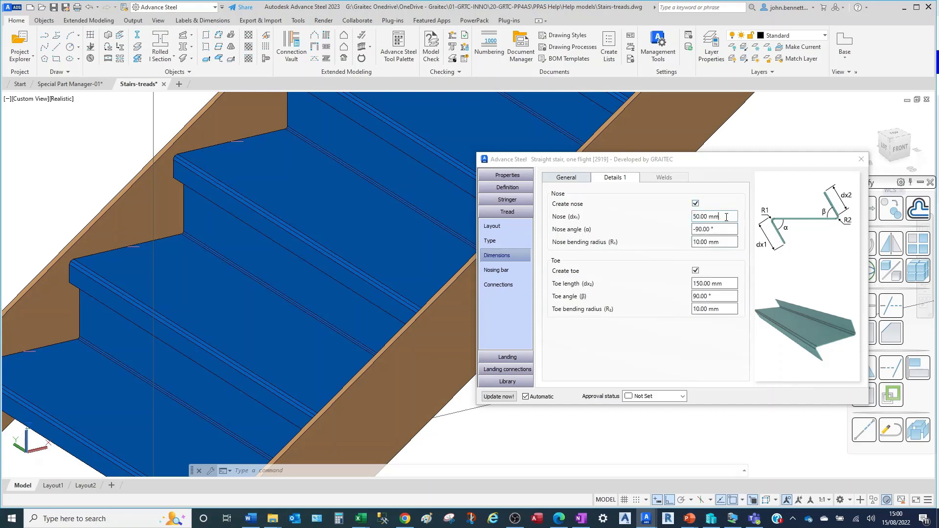
left_click_drag(726, 218, 683, 218)
left_click_drag(693, 217, 725, 219)
left_click_drag(662, 218, 652, 226)
left_click_drag(720, 229, 656, 230)
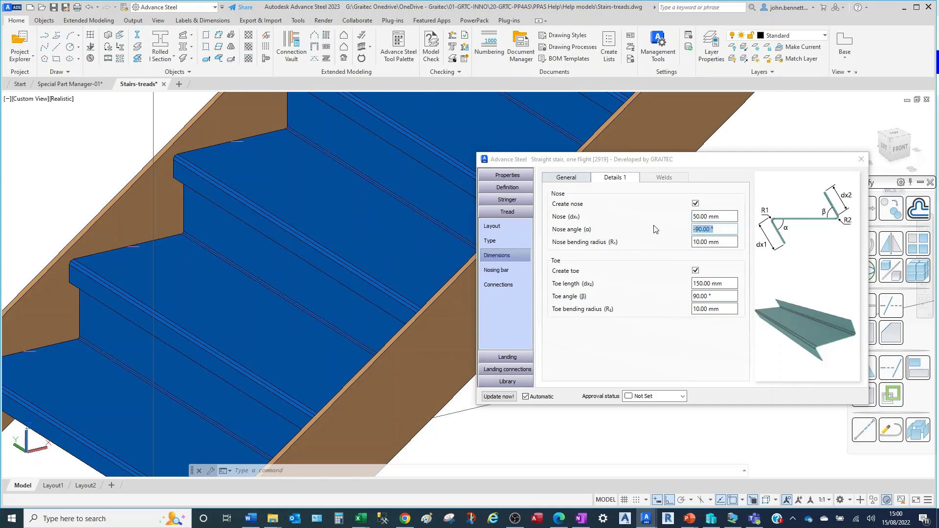
left_click(711, 240)
left_click_drag(728, 241, 670, 246)
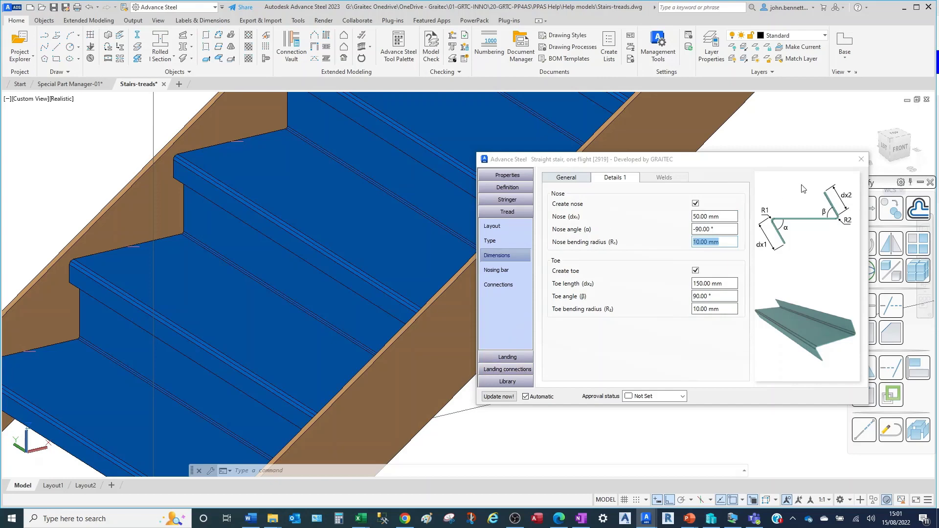
left_click(861, 160)
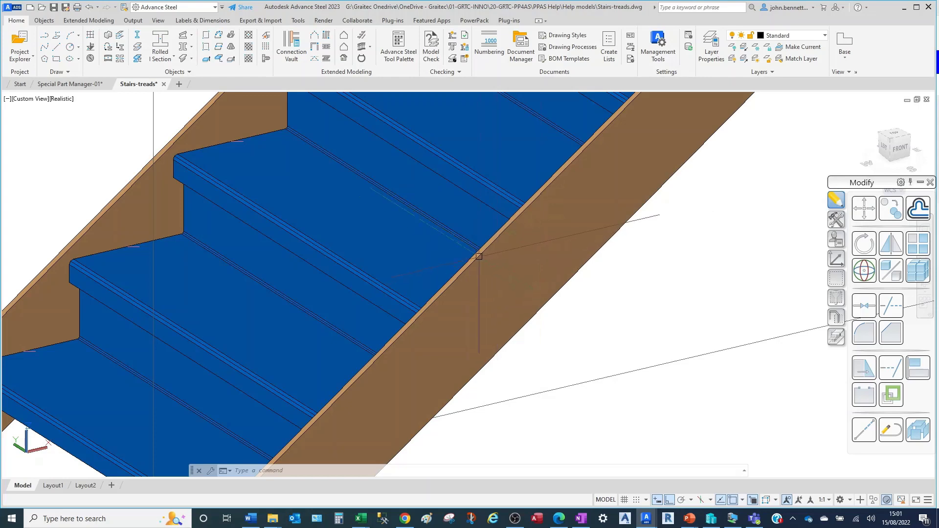
Open the properties of the stair with grating treads and bring its lower treads into view.
scroll(480, 255, "down", 4)
scroll(480, 255, "down", 3)
scroll(379, 251, "up", 3)
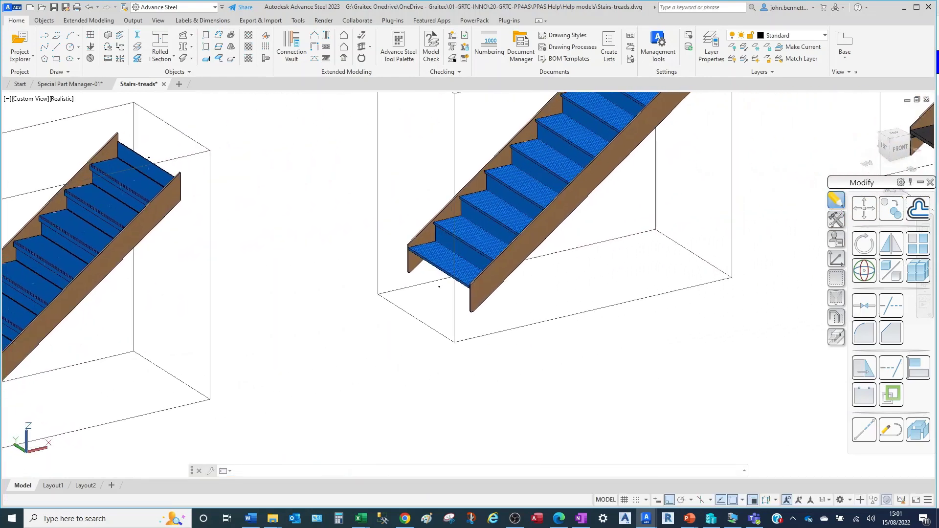
scroll(438, 252, "up", 3)
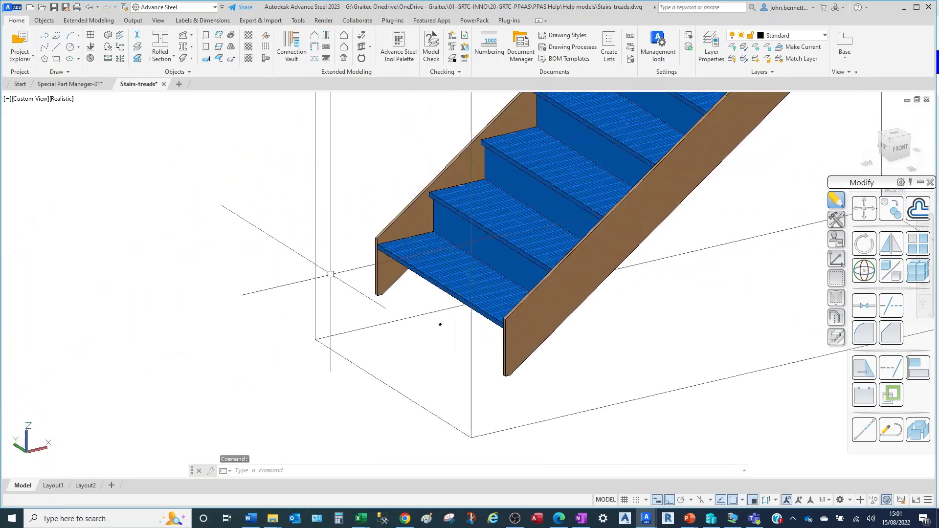
double_click(315, 274)
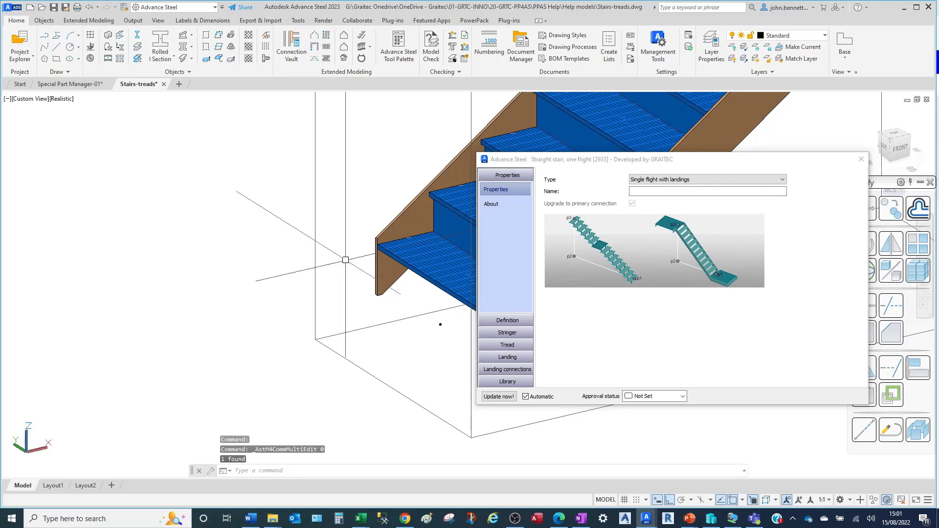
middle_click_drag(348, 264, 107, 298)
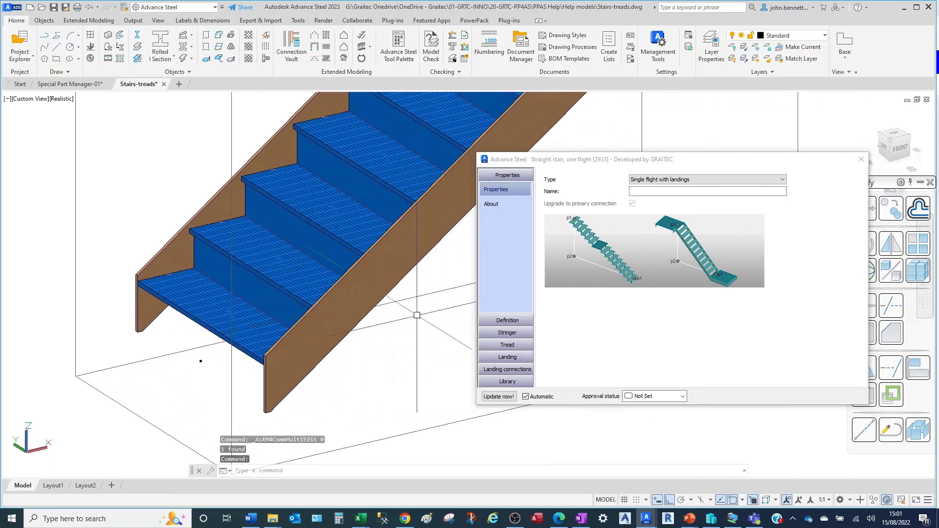
Review the grating stair's tread layout, tread type and general dimensions.
left_click(504, 345)
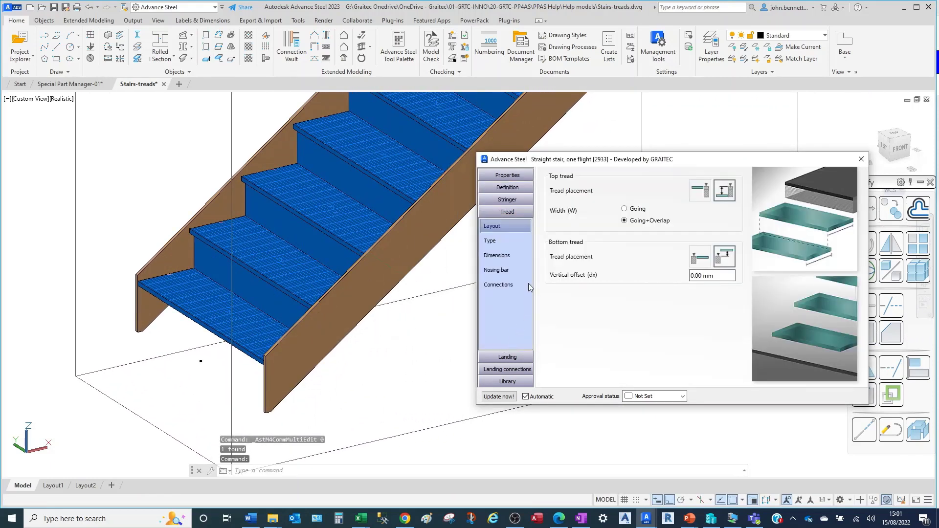
left_click(497, 239)
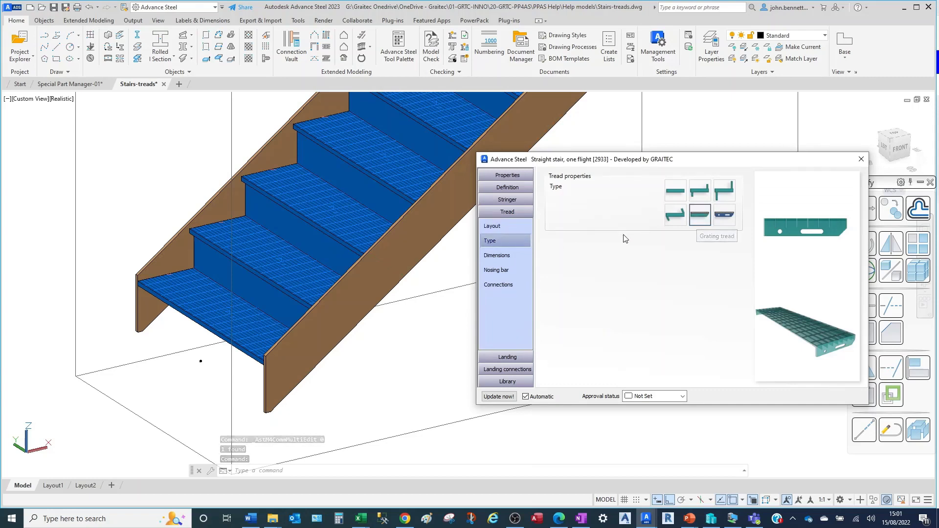
left_click(489, 256)
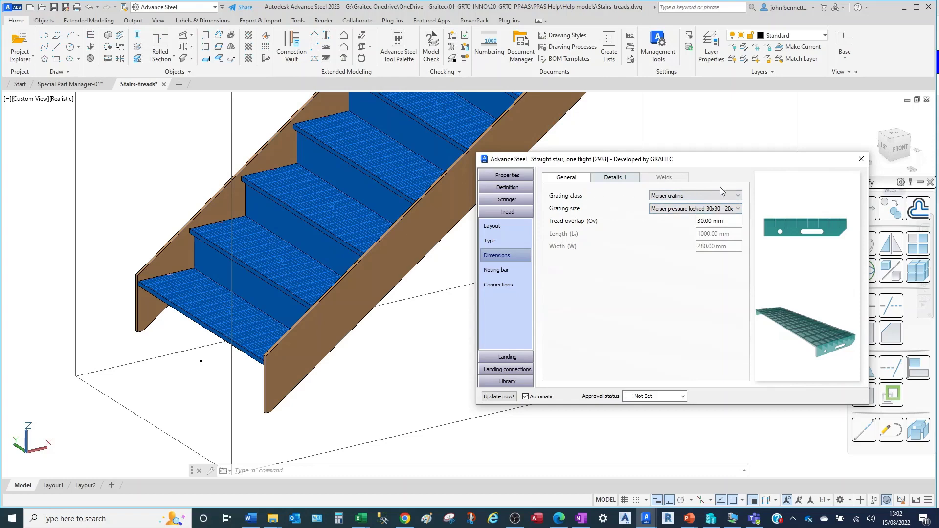
Look through the available grating classes and grating sizes without choosing different ones.
left_click(739, 195)
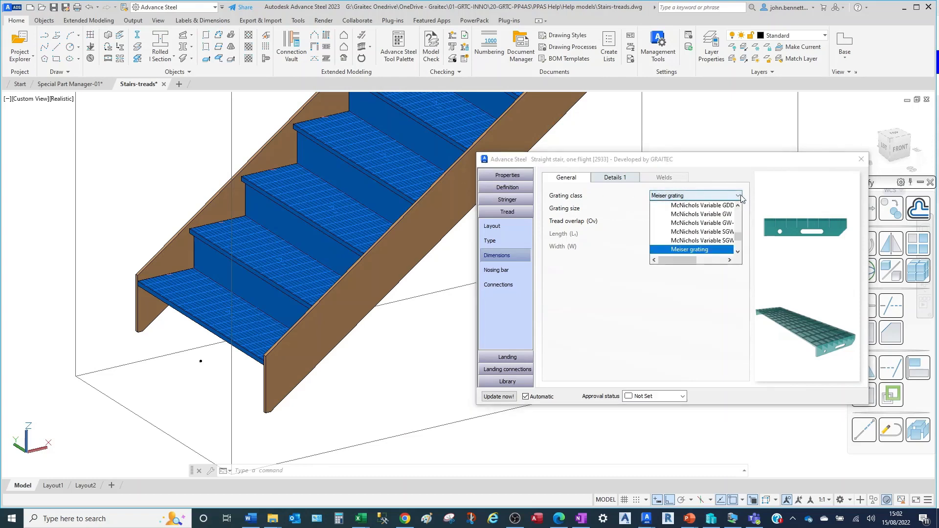
left_click(603, 284)
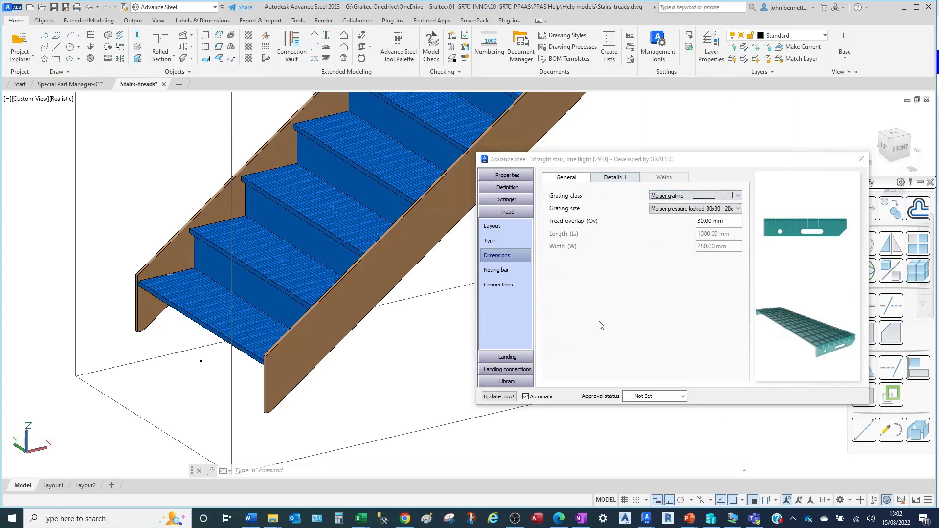
left_click(738, 210)
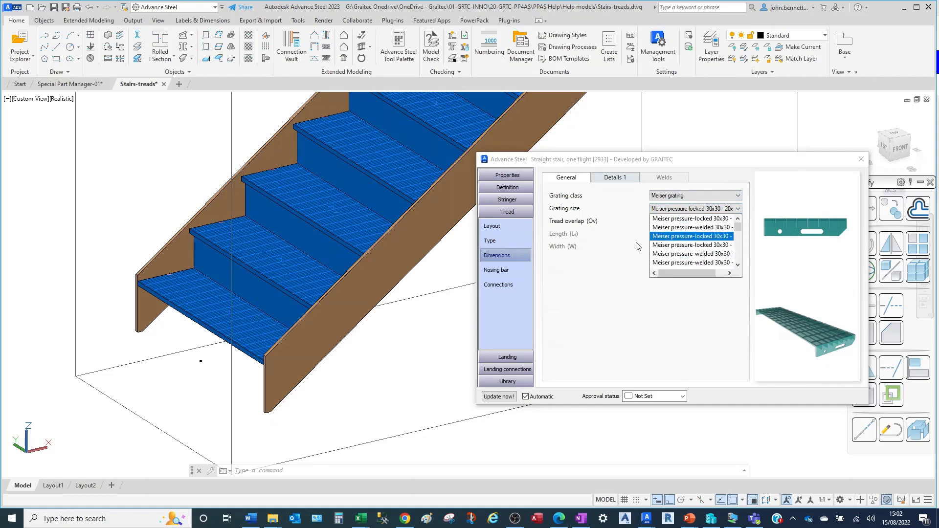
left_click(592, 292)
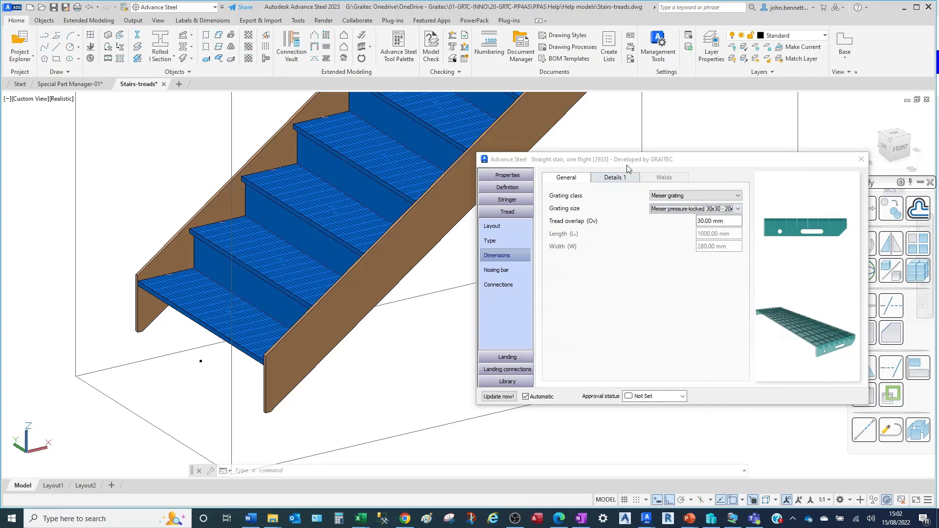
Examine a riser closure plate, switch closure creation off and back on, and go over the closure thickness and height.
left_click(612, 181)
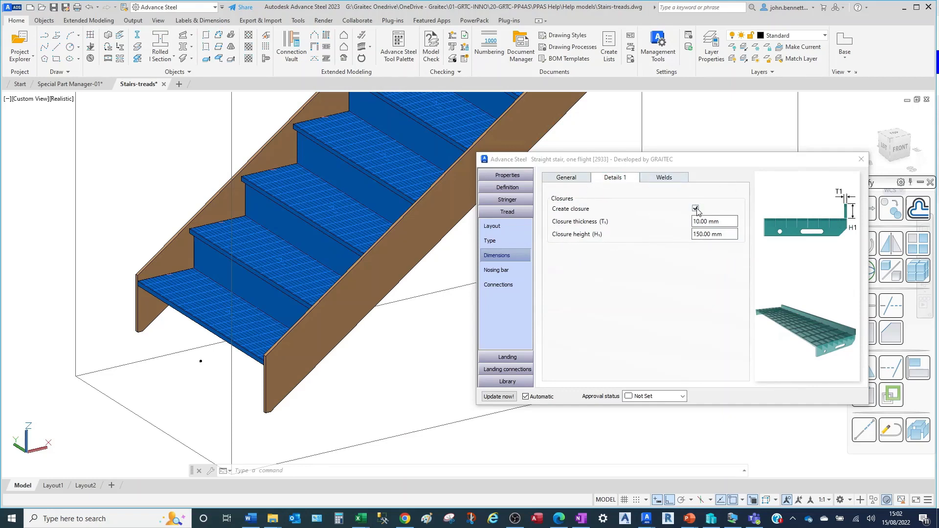
left_click(300, 230)
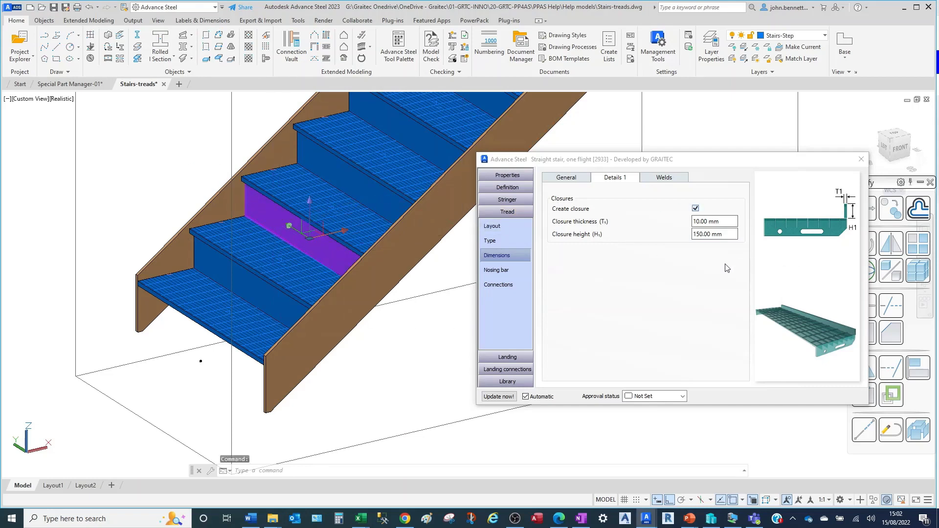
left_click(695, 209)
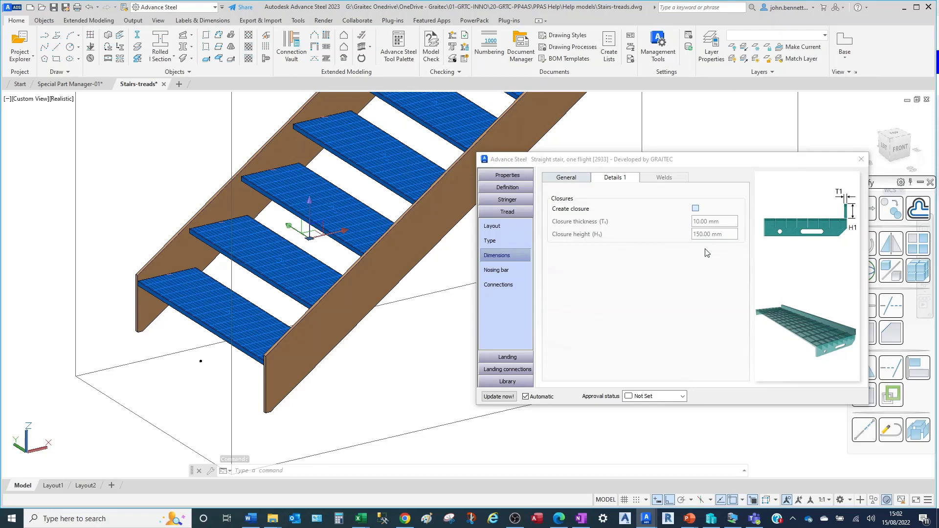
key("space")
left_click(730, 223)
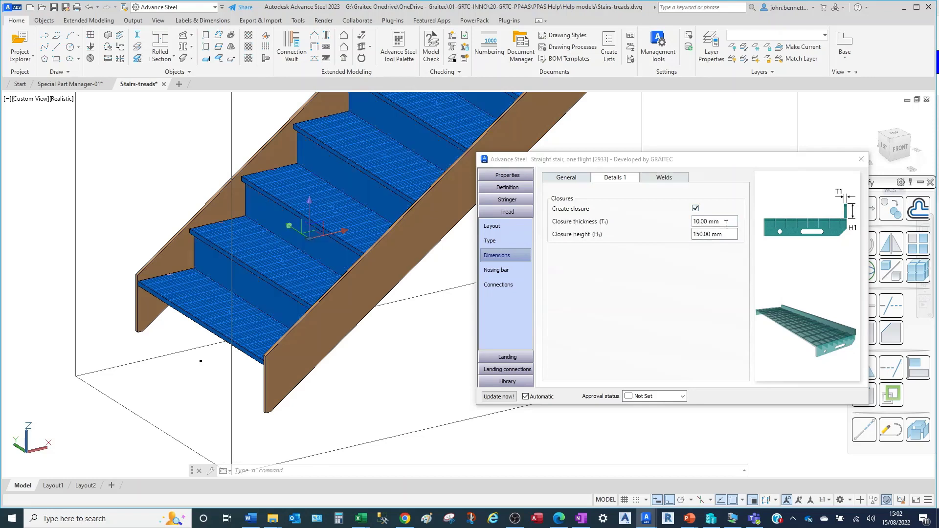
key("Tab")
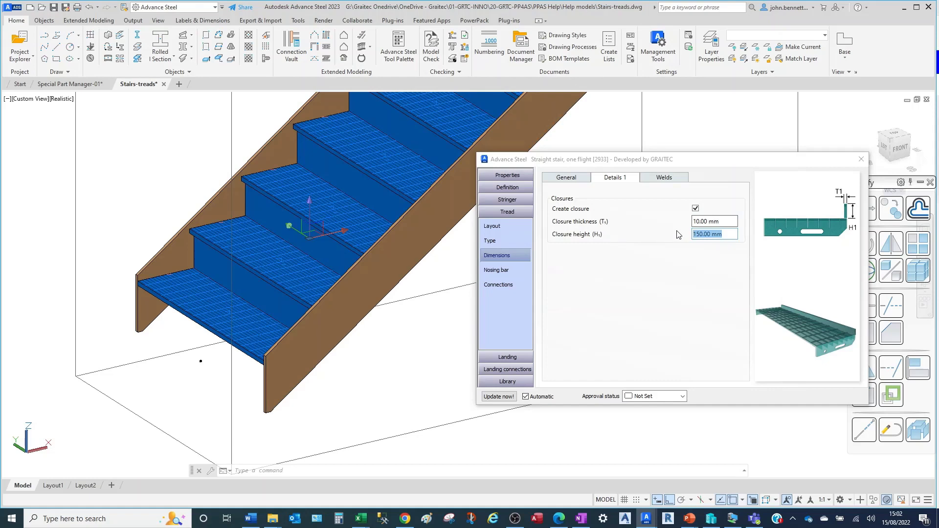
Review the closure's weld size and weld quality options, and close the stair properties.
left_click(668, 179)
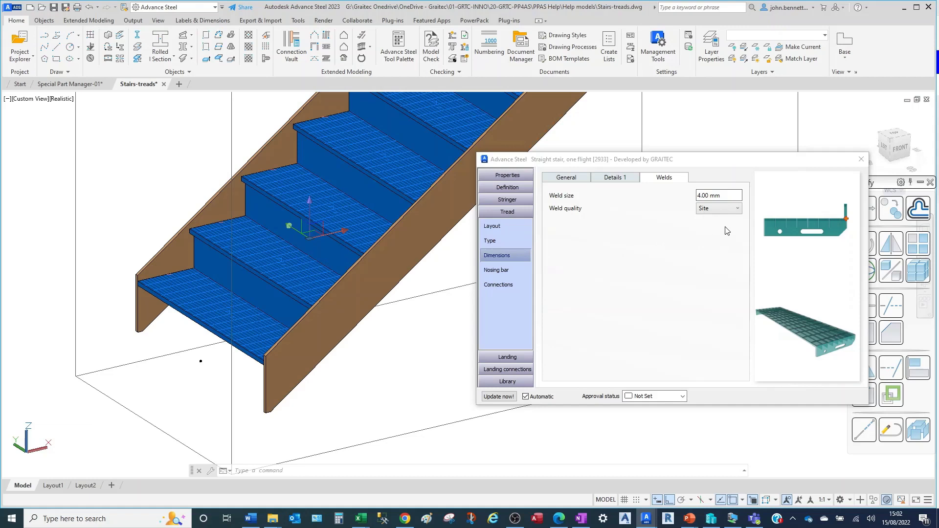
left_click(731, 208)
left_click(627, 261)
left_click(862, 159)
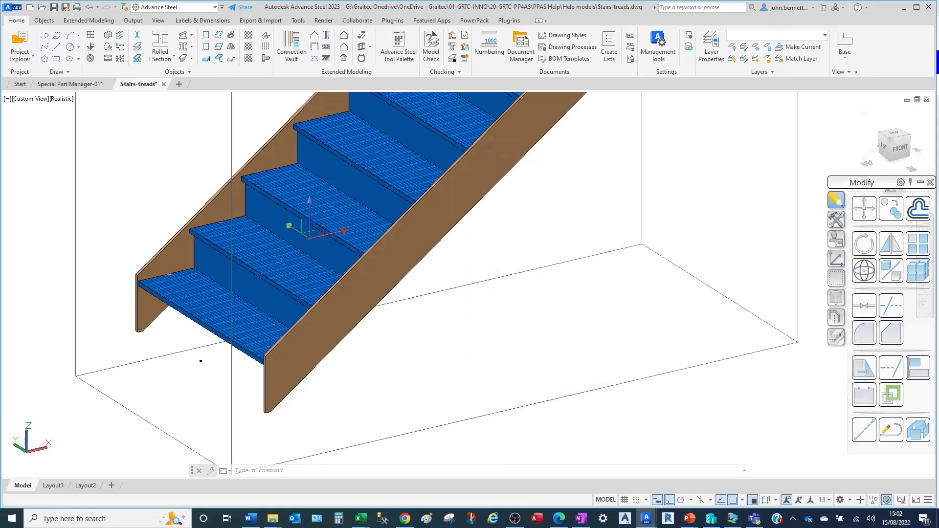
Open the properties of the stair with dark bolted treads and inspect its lower treads up close.
scroll(201, 361, "down", 3)
middle_click_drag(465, 284, 351, 276)
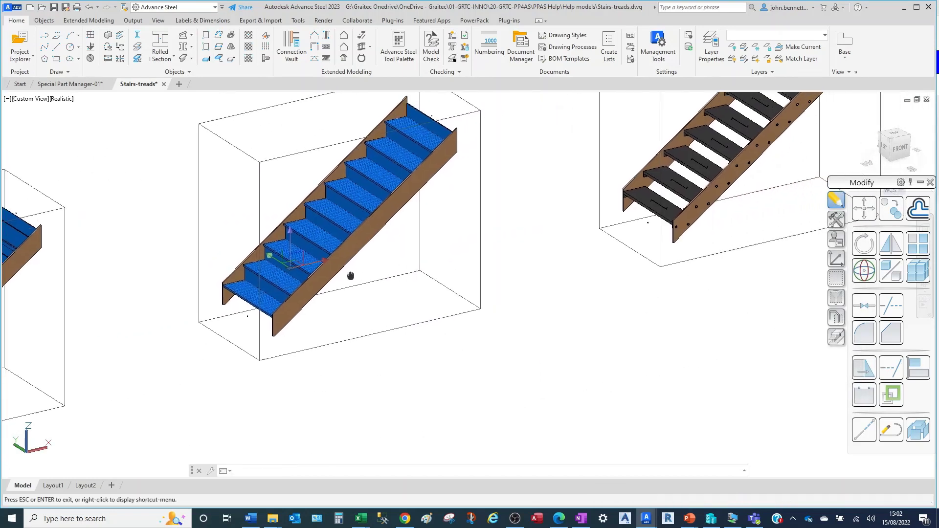
left_click_drag(351, 276, 132, 279)
left_click_drag(372, 291, 248, 291)
key("Escape")
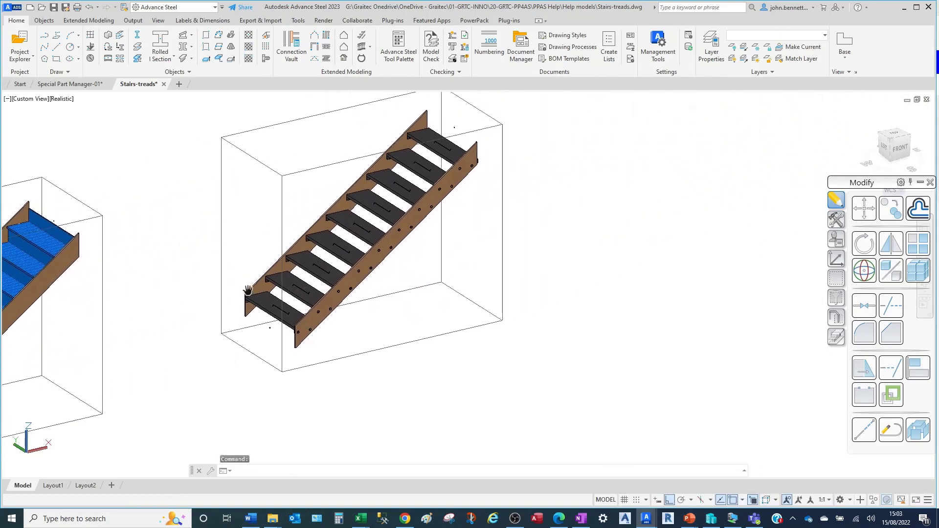
double_click(220, 273)
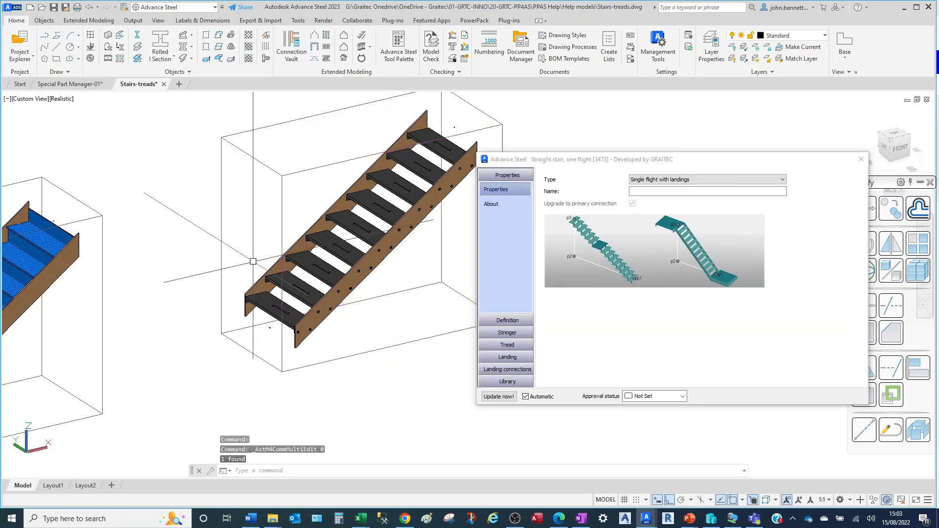
scroll(254, 265, "up", 4)
middle_click_drag(254, 264, 190, 183)
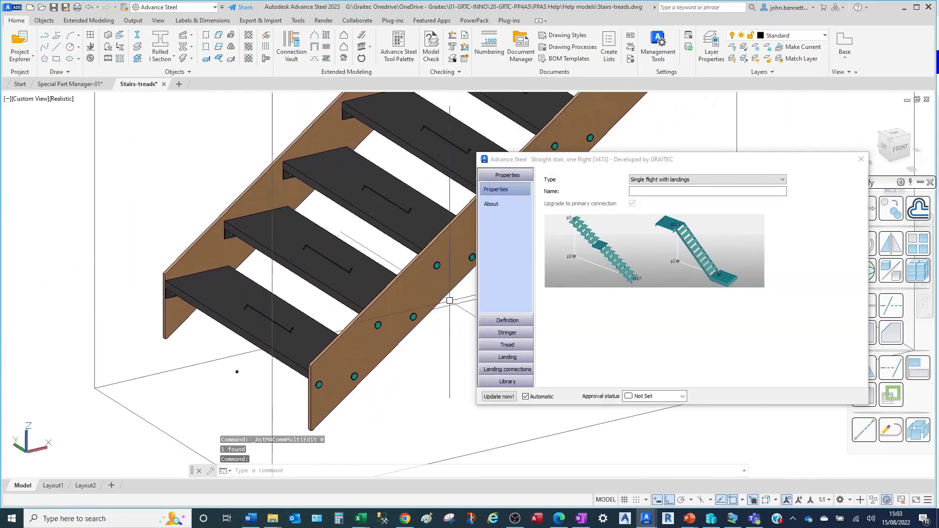
Go to the settings of the special part treads and change their special part to GRTC_Generic_2.
left_click(500, 347)
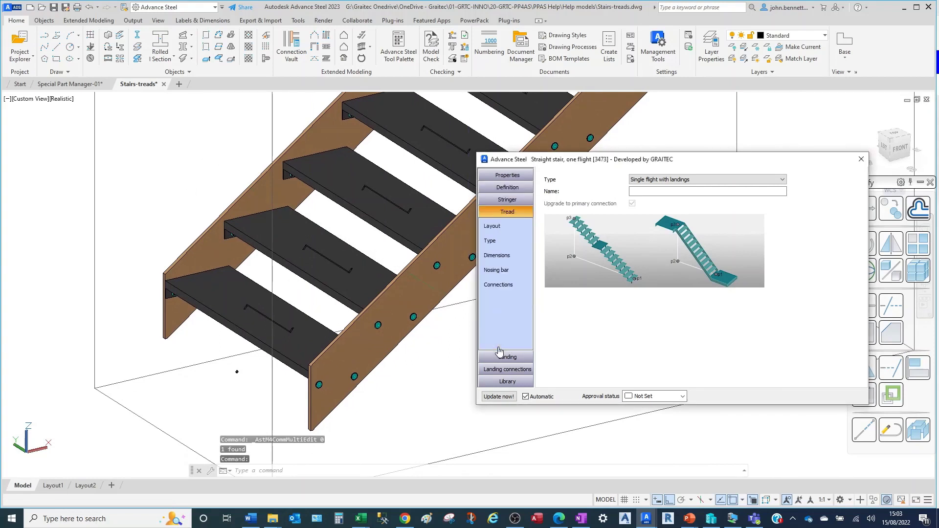
left_click(504, 239)
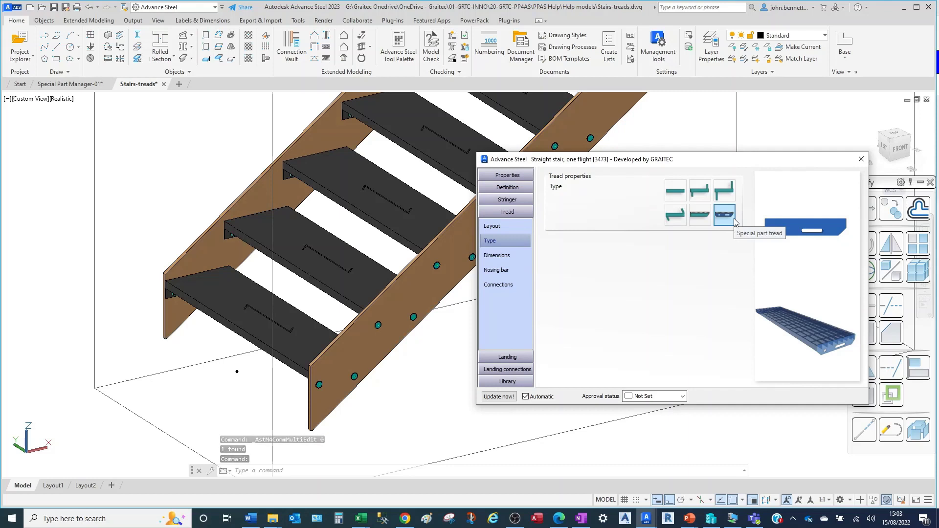
left_click(495, 258)
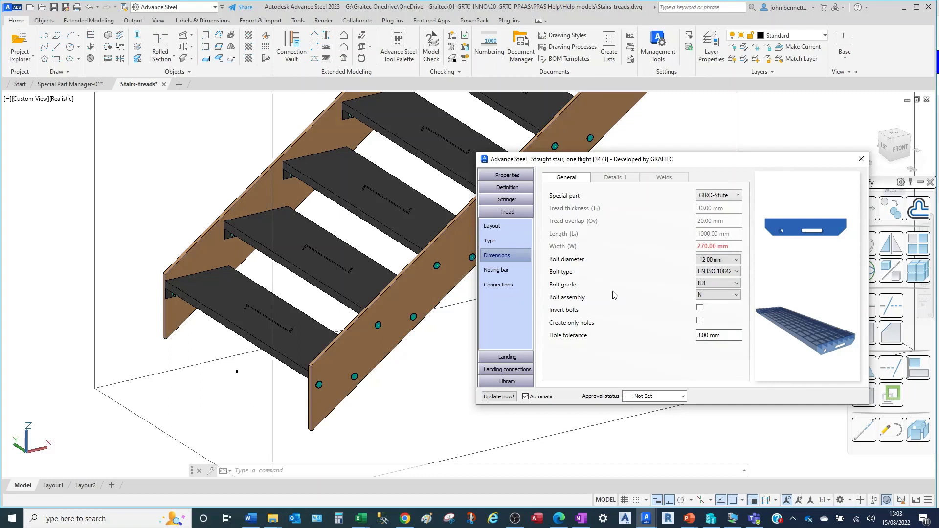
left_click(734, 196)
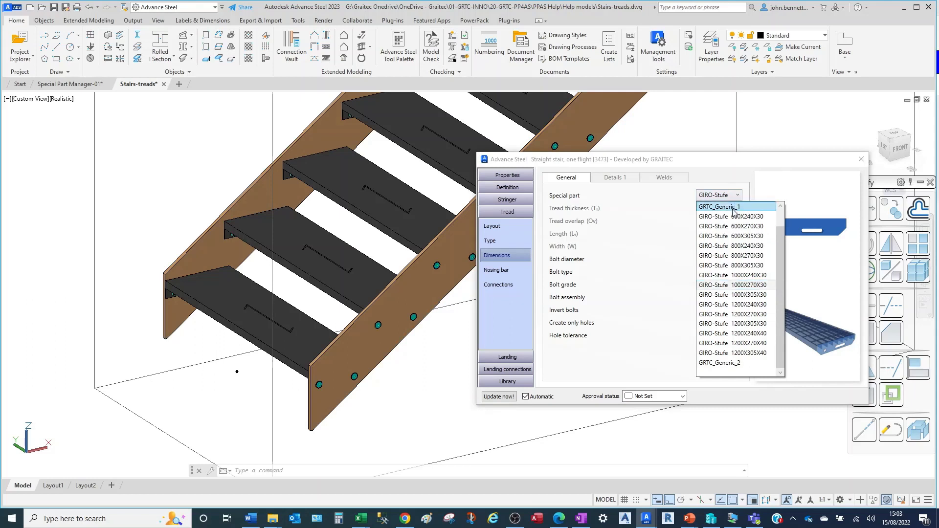
left_click(706, 363)
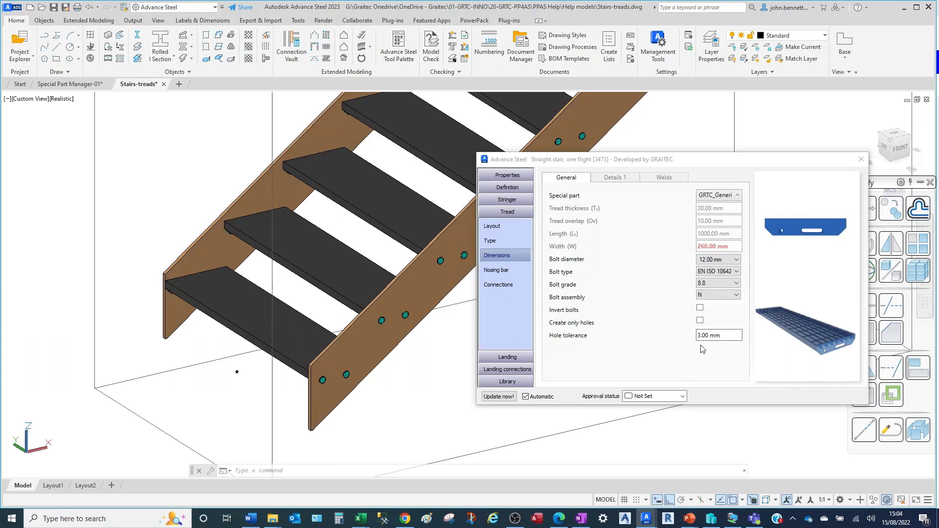
Look through the bolt diameter options of the treads without choosing another one, and close the stair properties.
left_click(736, 260)
left_click(736, 260)
left_click(737, 260)
left_click(736, 260)
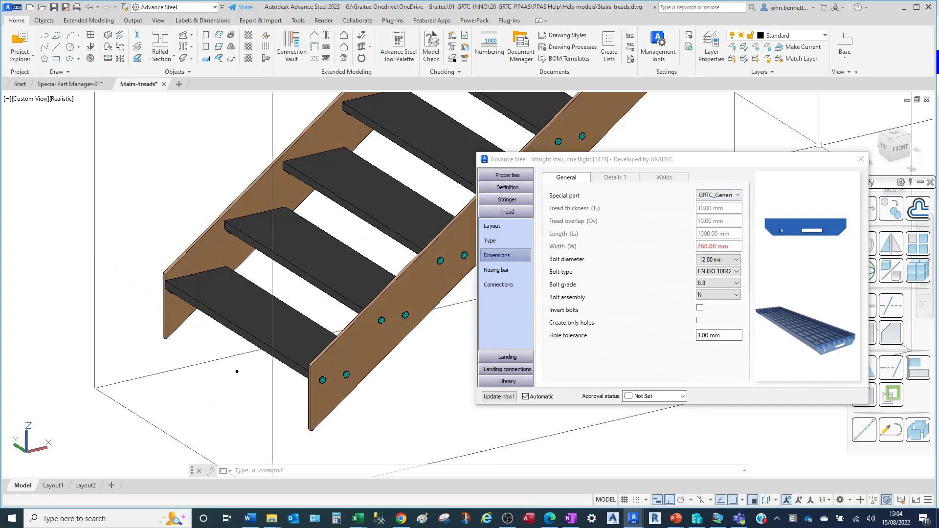
left_click(861, 160)
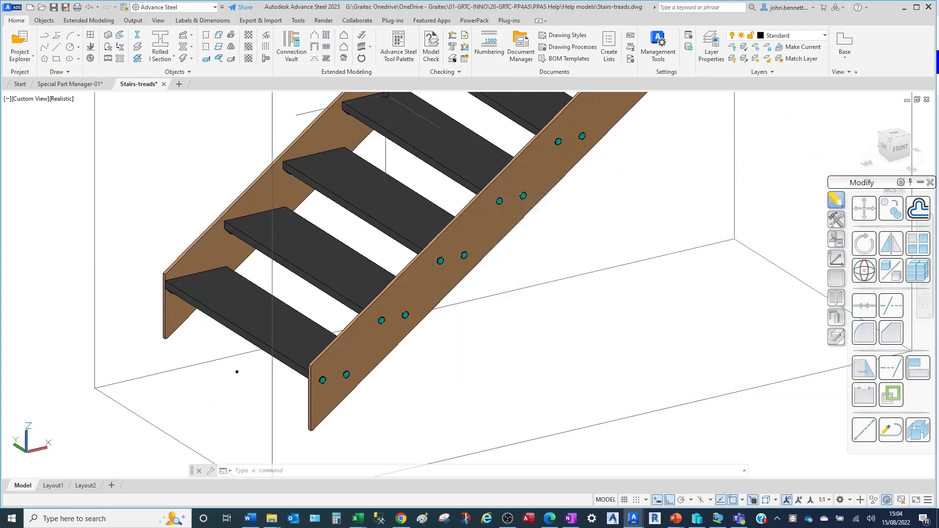
Open the Special Parts Manager, move it clear of the lower treads and display the Treads category.
left_click(472, 20)
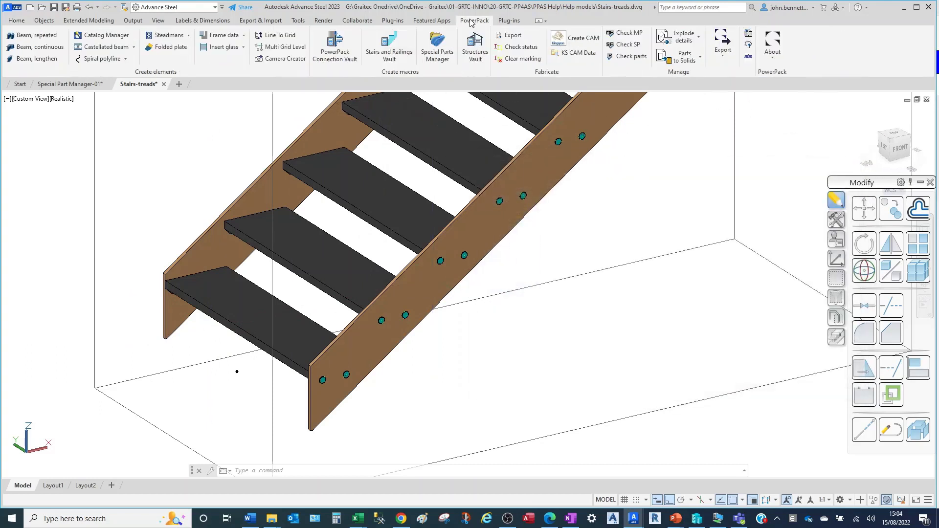
left_click(434, 52)
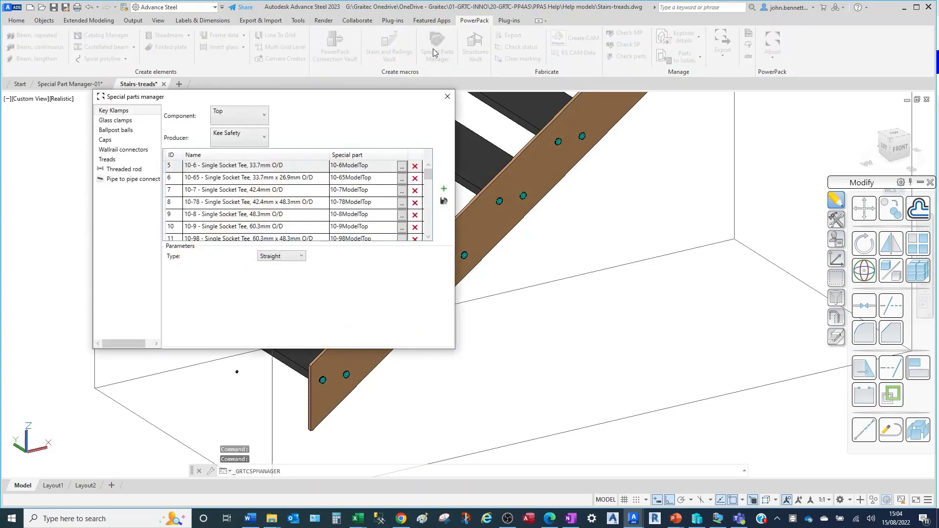
left_click_drag(326, 98, 679, 132)
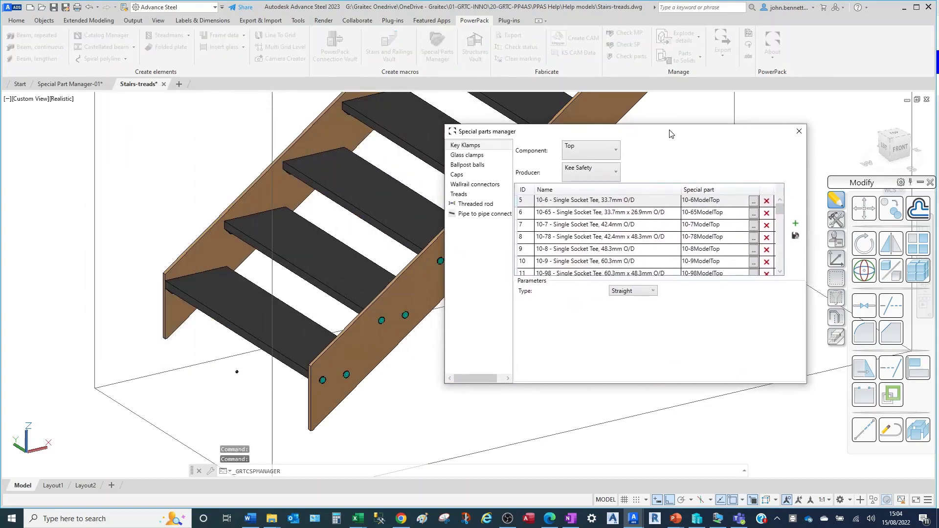
left_click(460, 195)
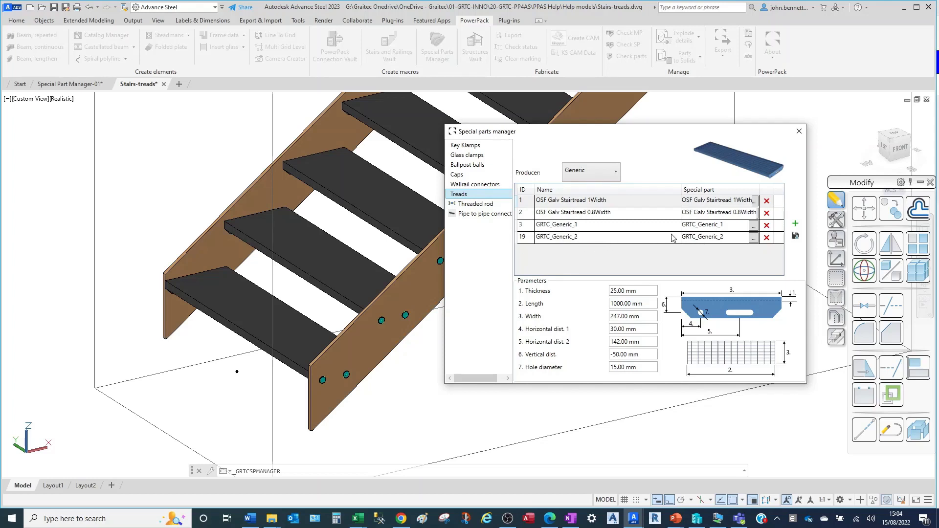
Switch the tread producer to DIN, look through its GIRO-Stufe treads and their parameters, and close the manager.
left_click(614, 172)
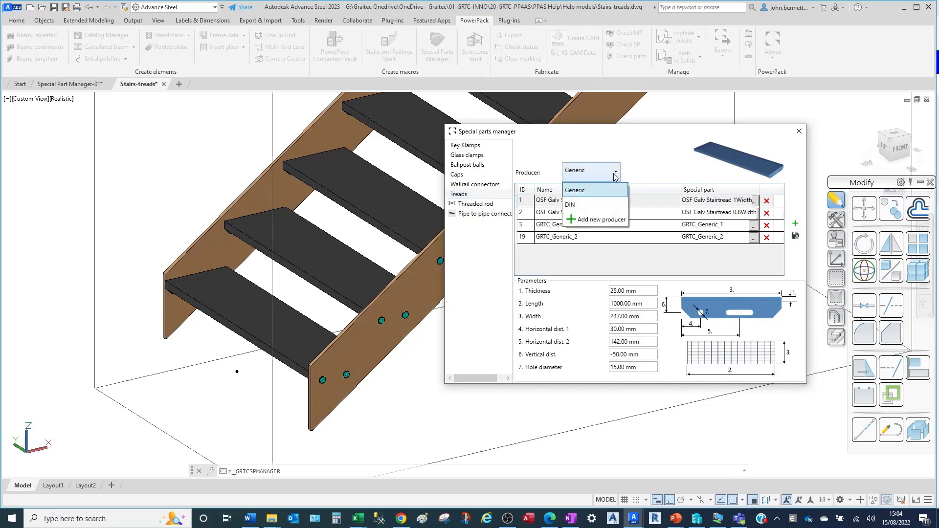
left_click(588, 206)
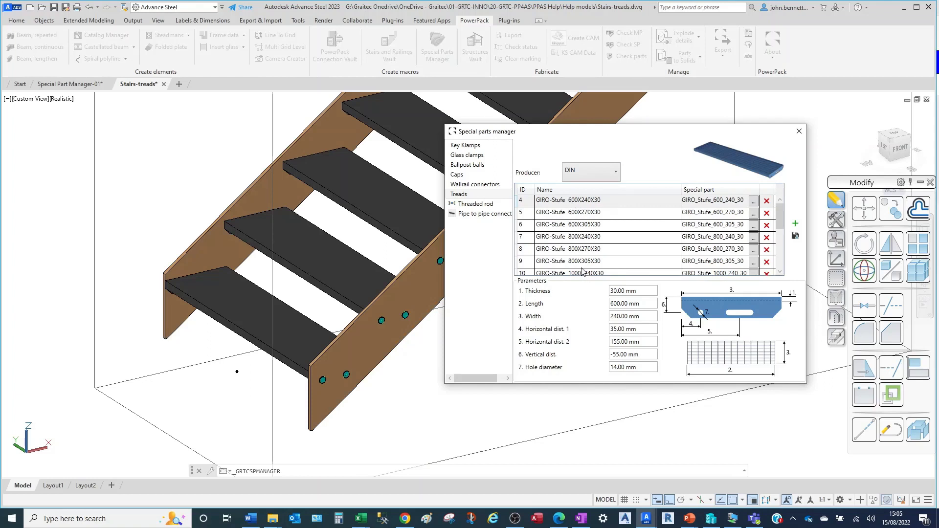
scroll(577, 273, "down", 3)
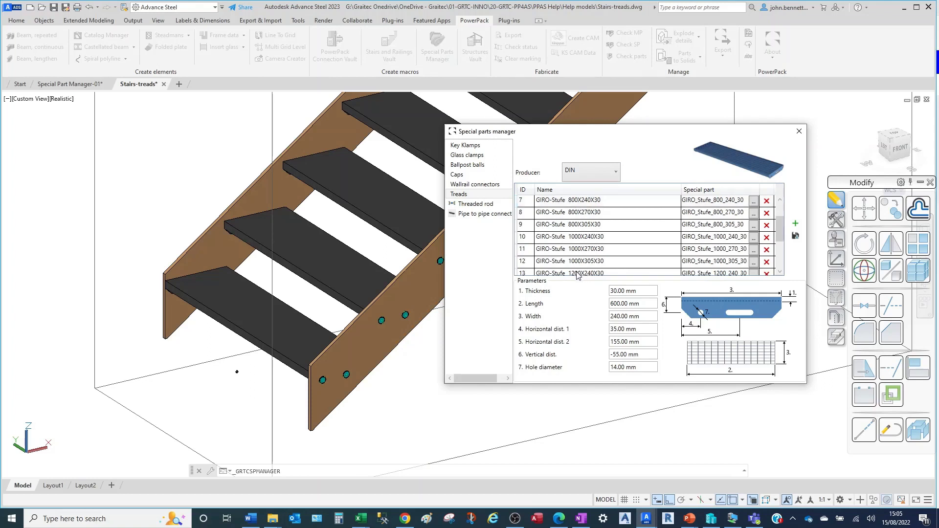
scroll(577, 273, "up", 3)
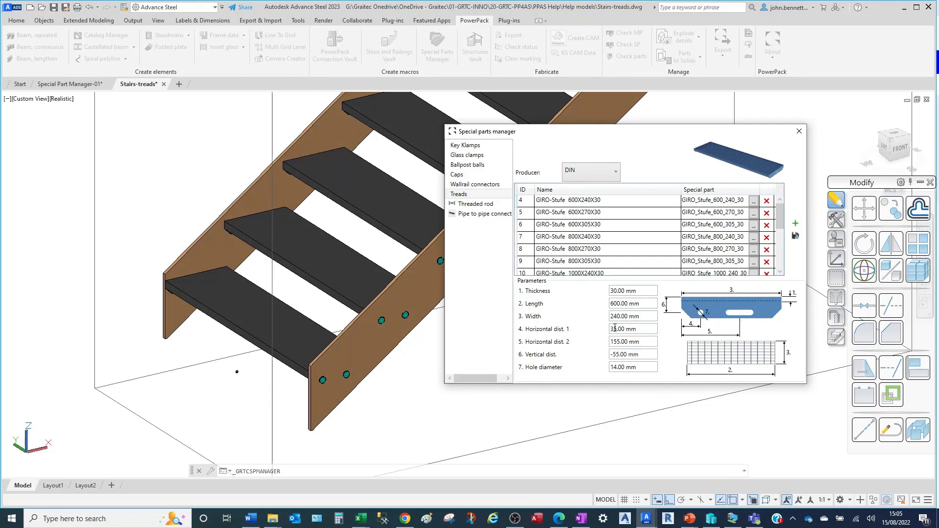
left_click(797, 132)
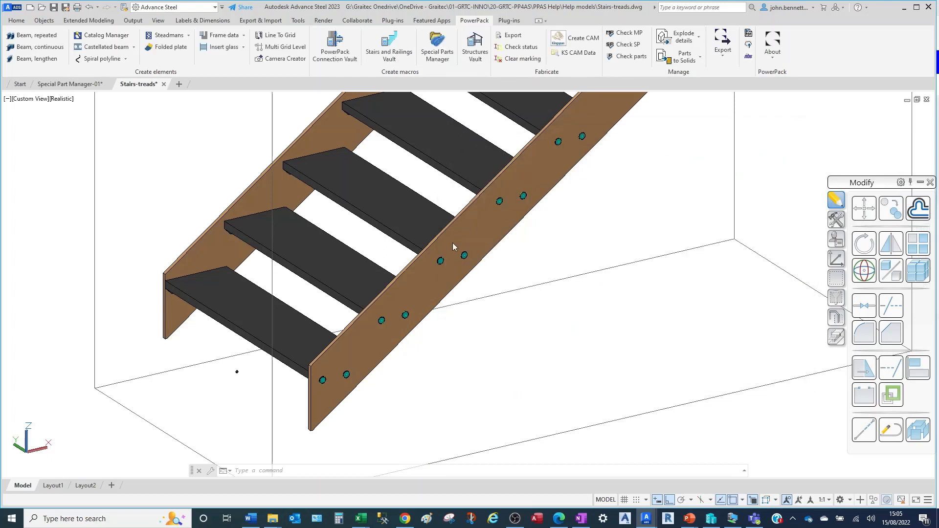
Zoom to the model's extents to review the whole row of stairs with the different tread types.
left_click(197, 343)
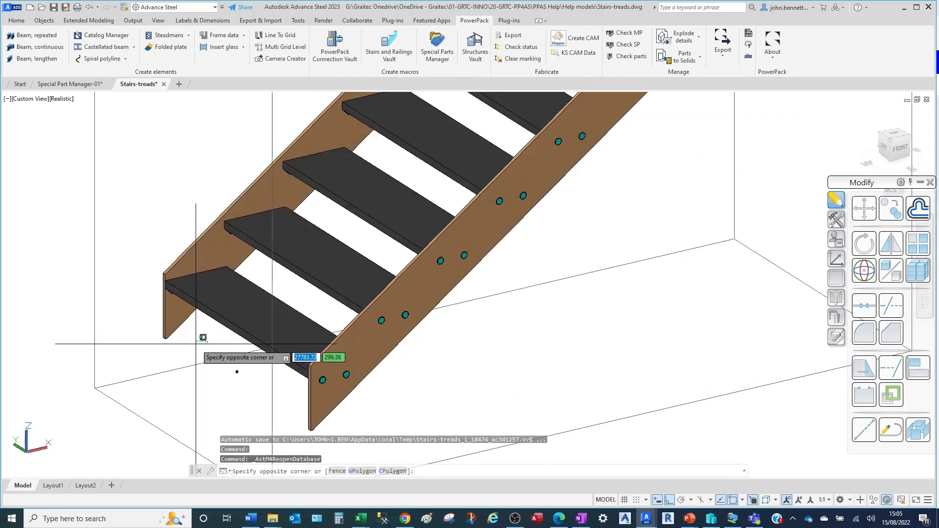
scroll(197, 343, "down", 6)
mouse_move(183, 316)
middle_mouse_down()
mouse_move(231, 325)
mouse_move(242, 316)
middle_mouse_up()
middle_click(243, 316)
middle_click(243, 316)
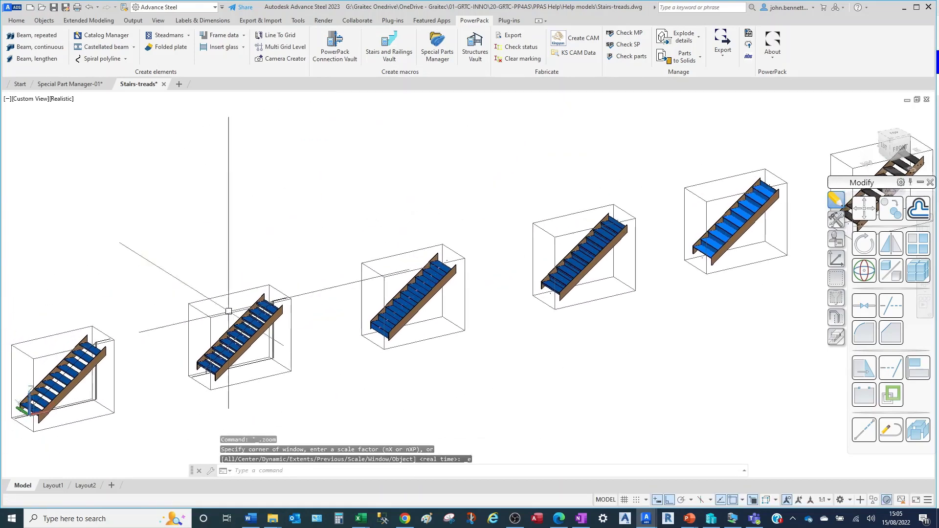